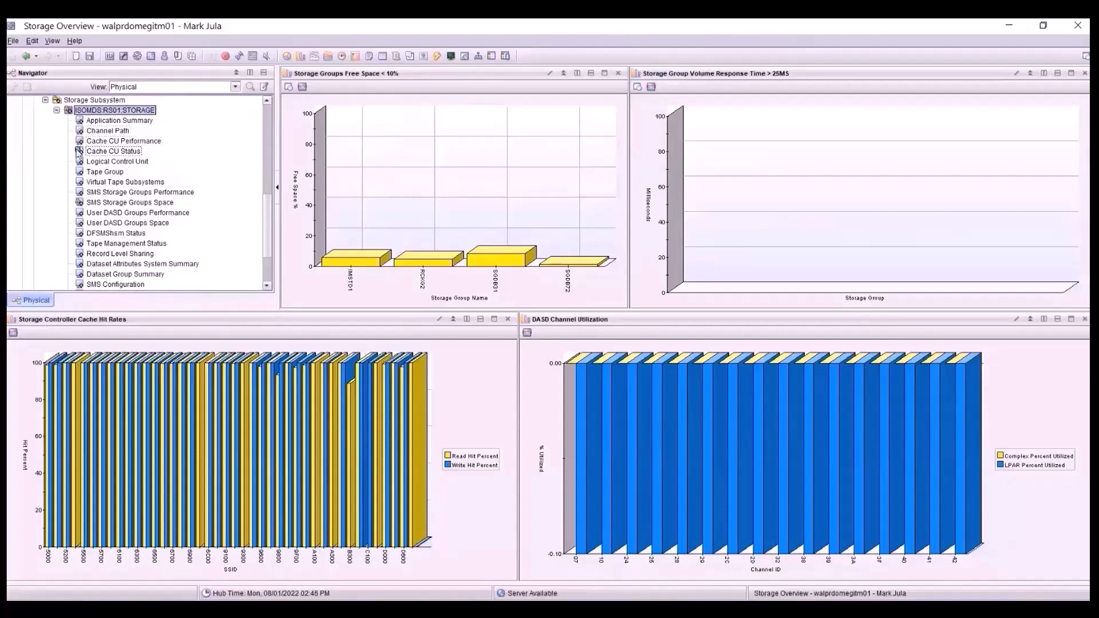
# - Open the event results of the DEMO Storage Low Volume Free Space warning on SMS Storage Groups Space and examine the flagged storage group
pyautogui.moveTo(79, 152)
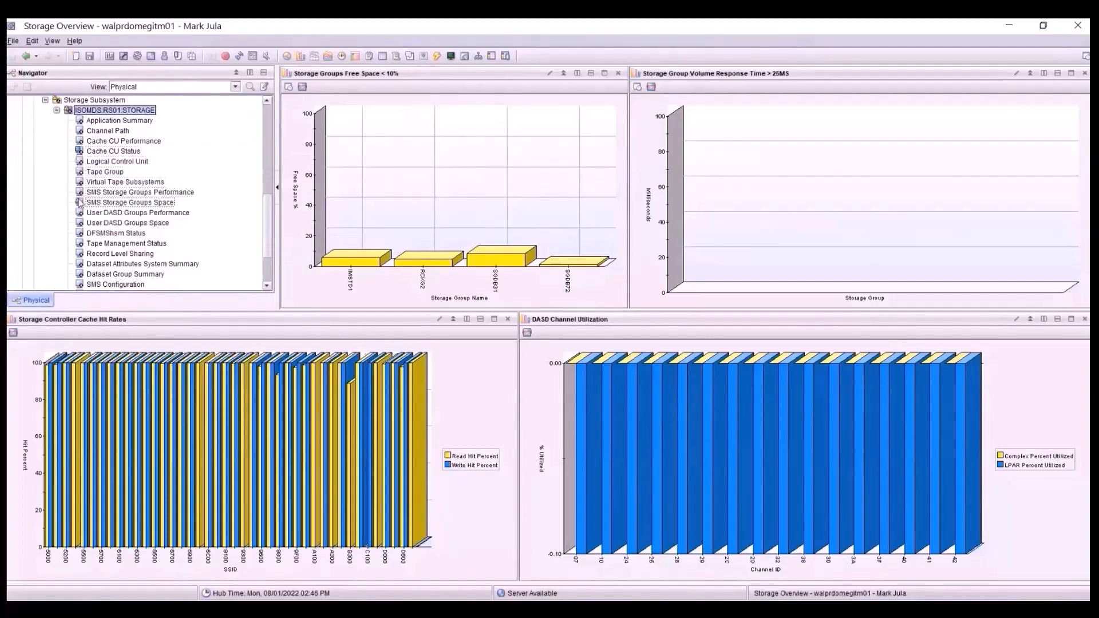
pyautogui.moveTo(80, 202)
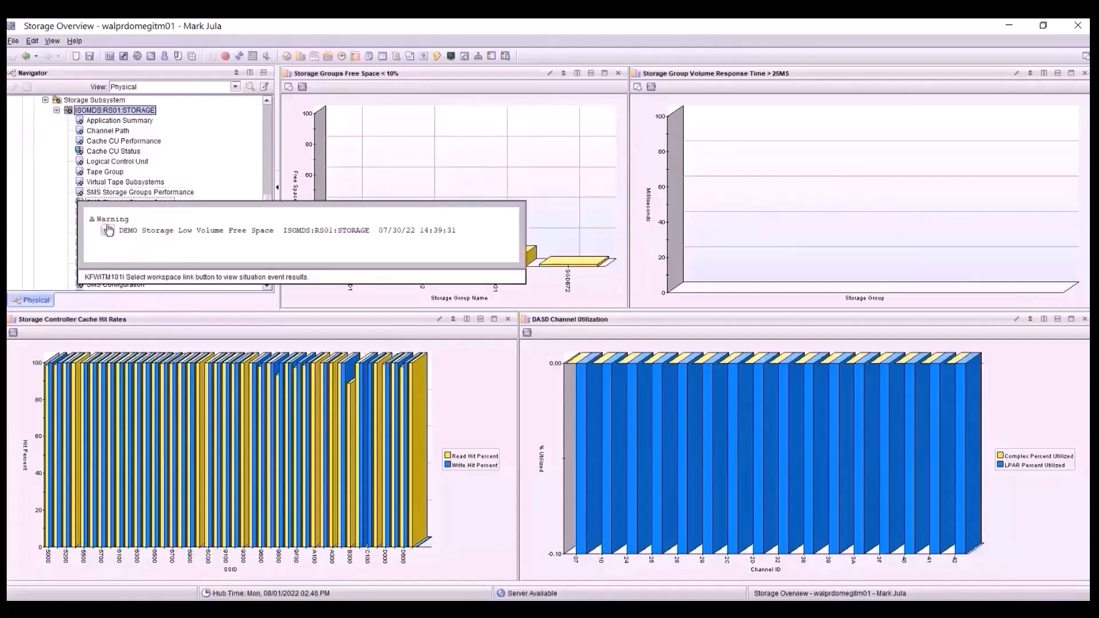
pyautogui.click(108, 231)
pyautogui.click(108, 231)
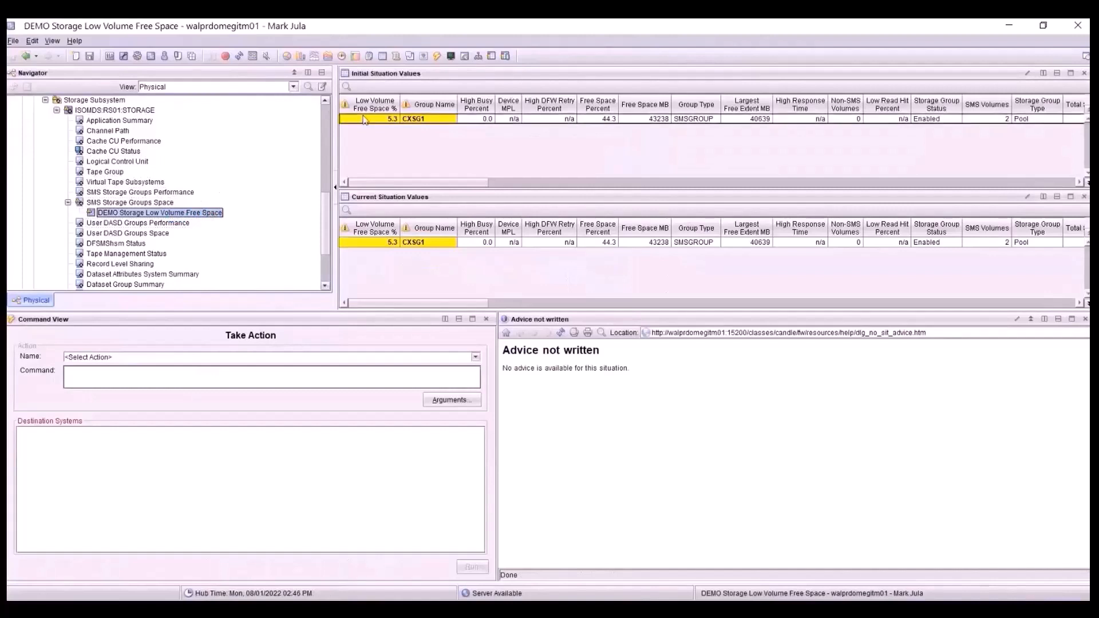
pyautogui.moveTo(362, 122)
pyautogui.moveTo(404, 119)
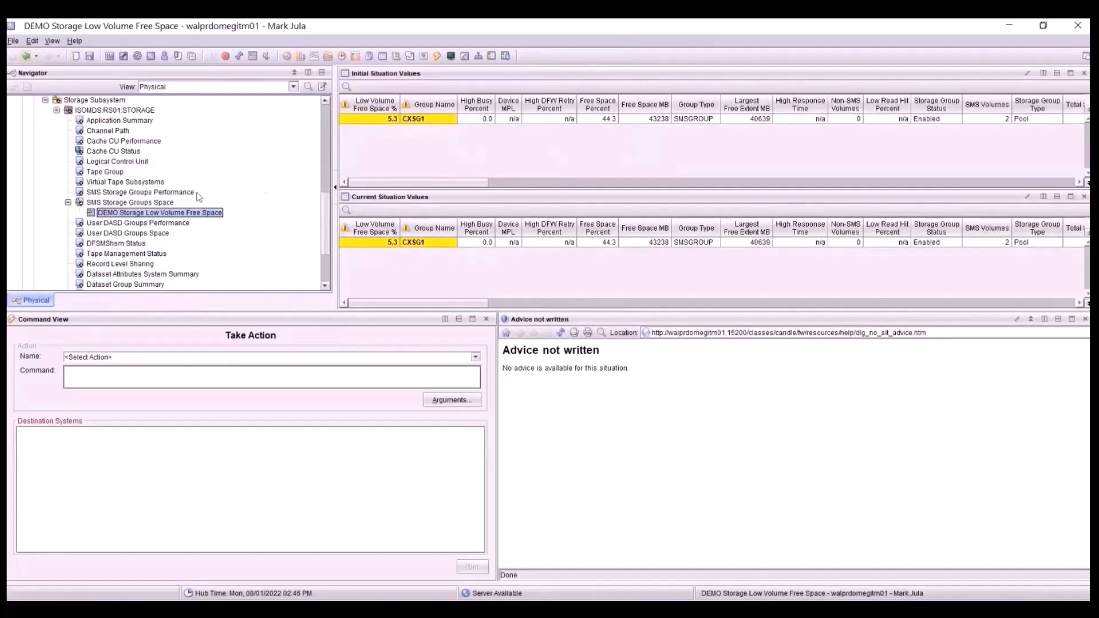
# - Display the SMS Storage Groups Space workspace and open the situation editor for it
pyautogui.click(146, 203)
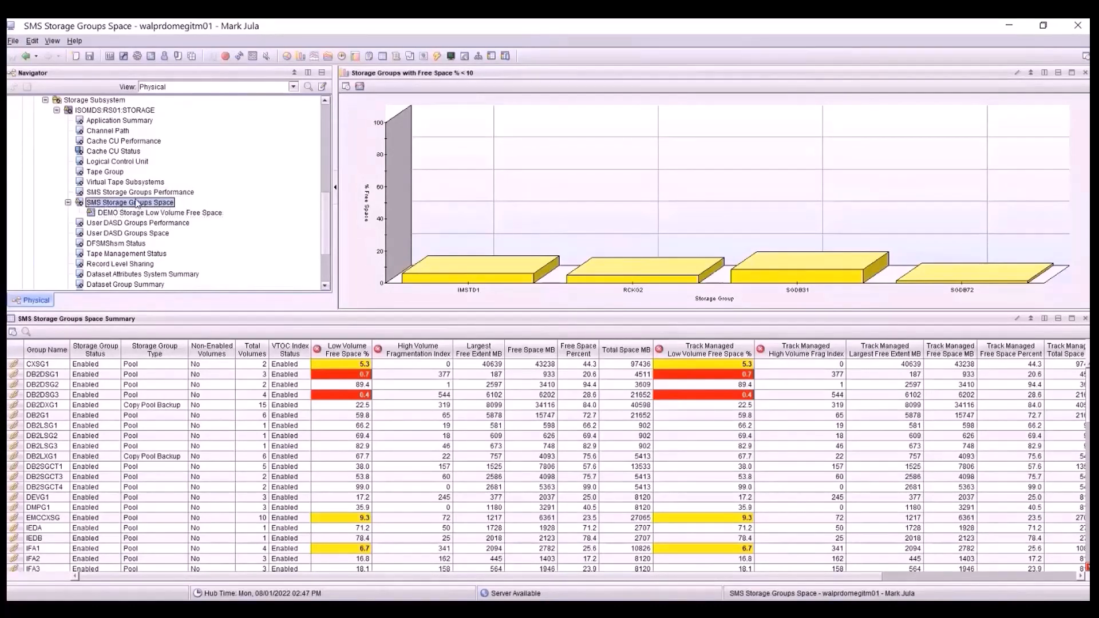
pyautogui.rightClick(137, 203)
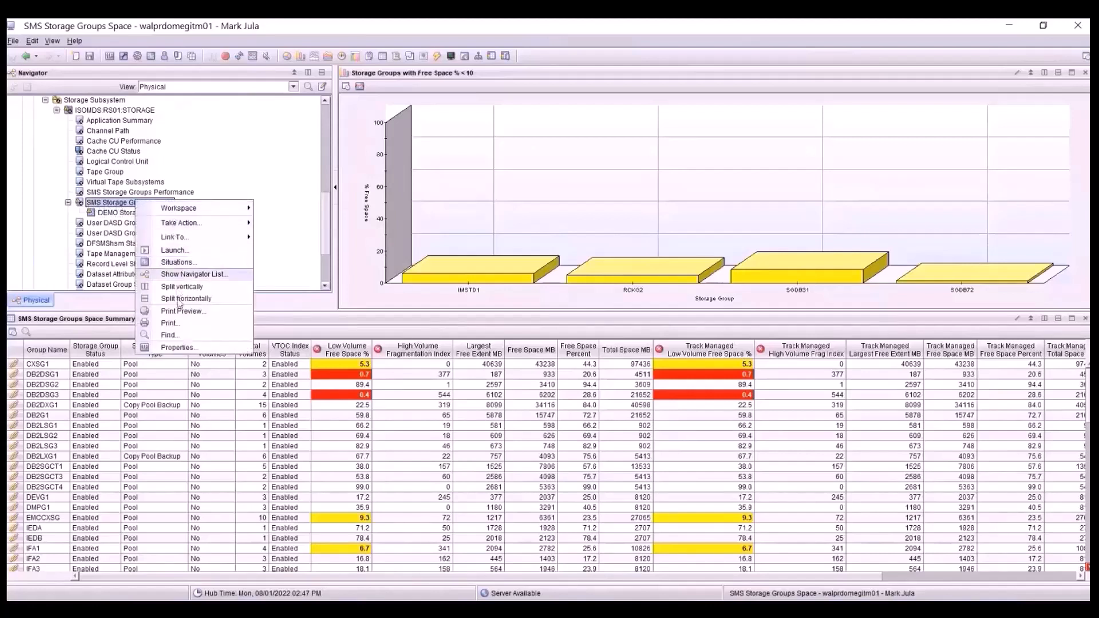
pyautogui.click(177, 263)
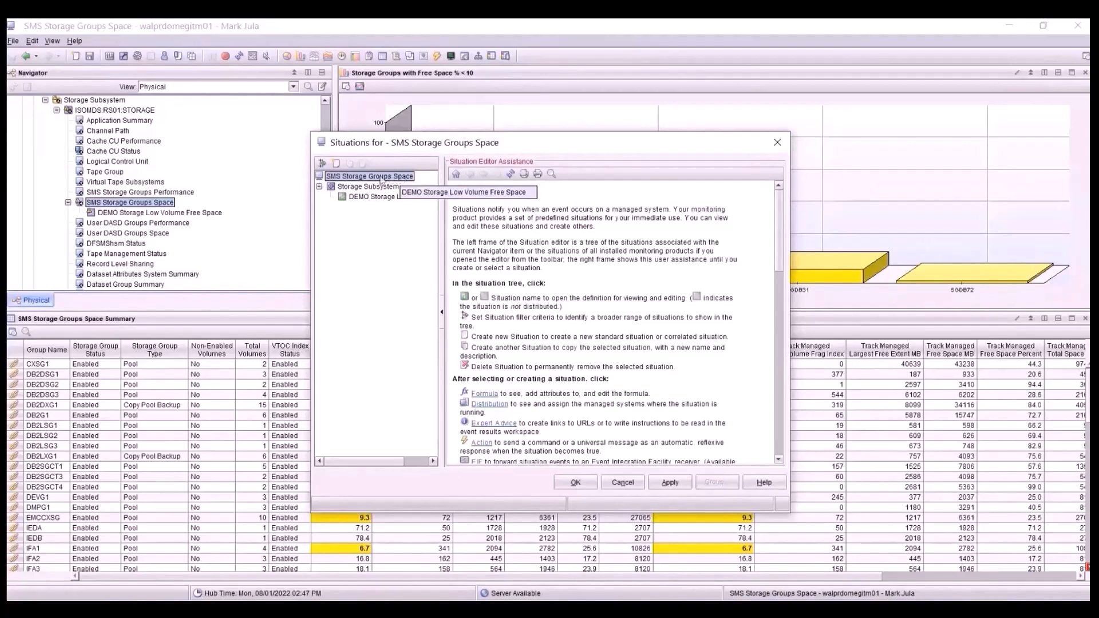
# - Create a standard situation with name and description Test1 for the Storage Subsystem monitored application
pyautogui.click(336, 165)
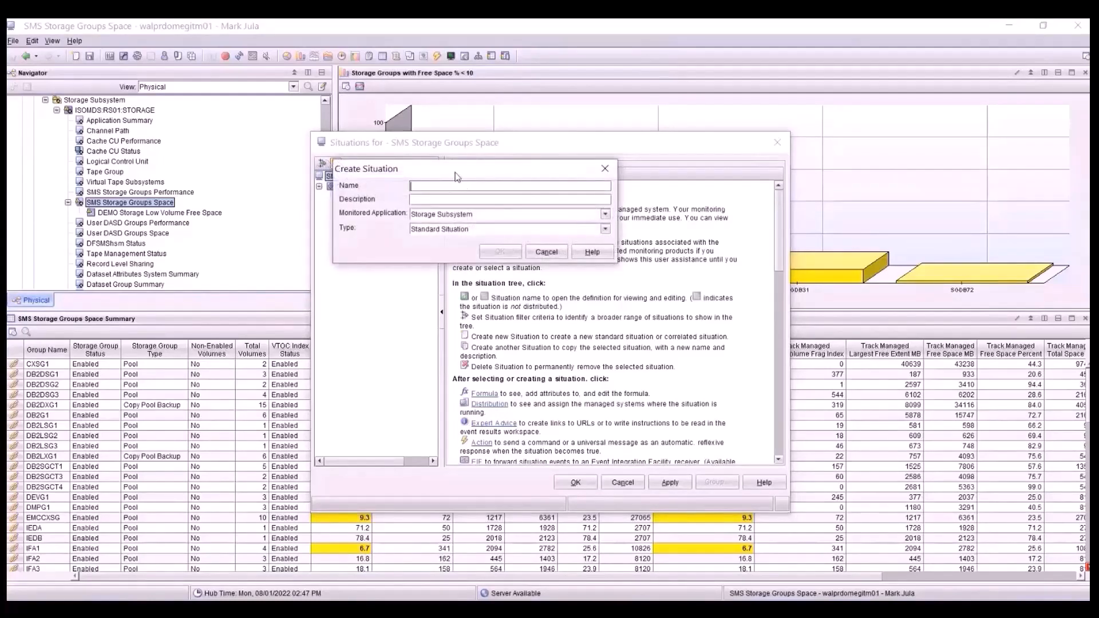
pyautogui.write('Test1Test1')
pyautogui.click(605, 215)
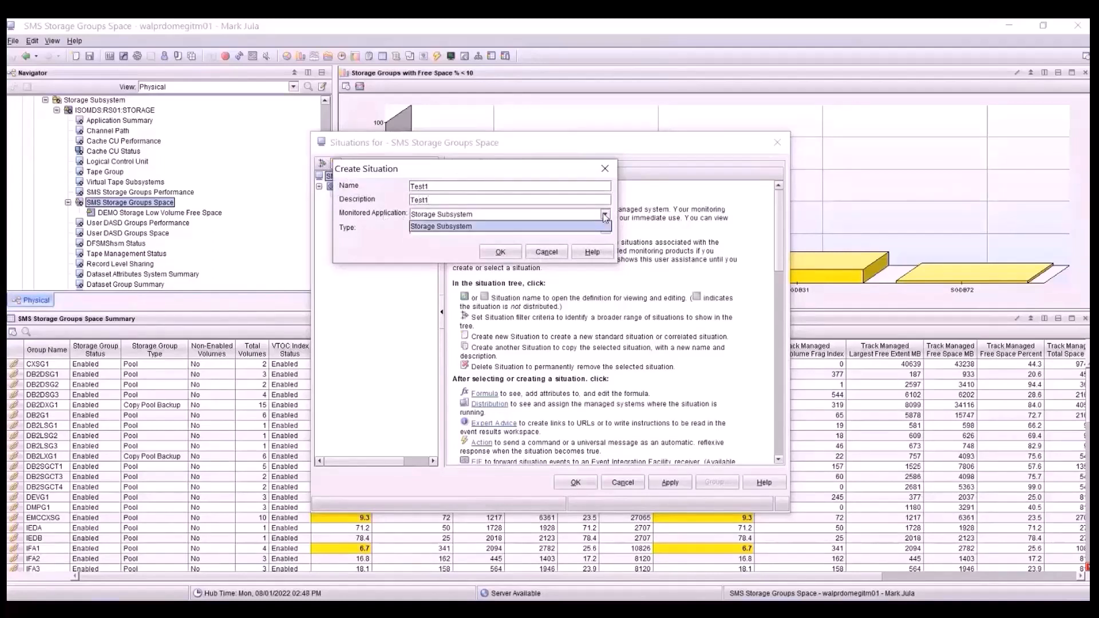
pyautogui.click(483, 227)
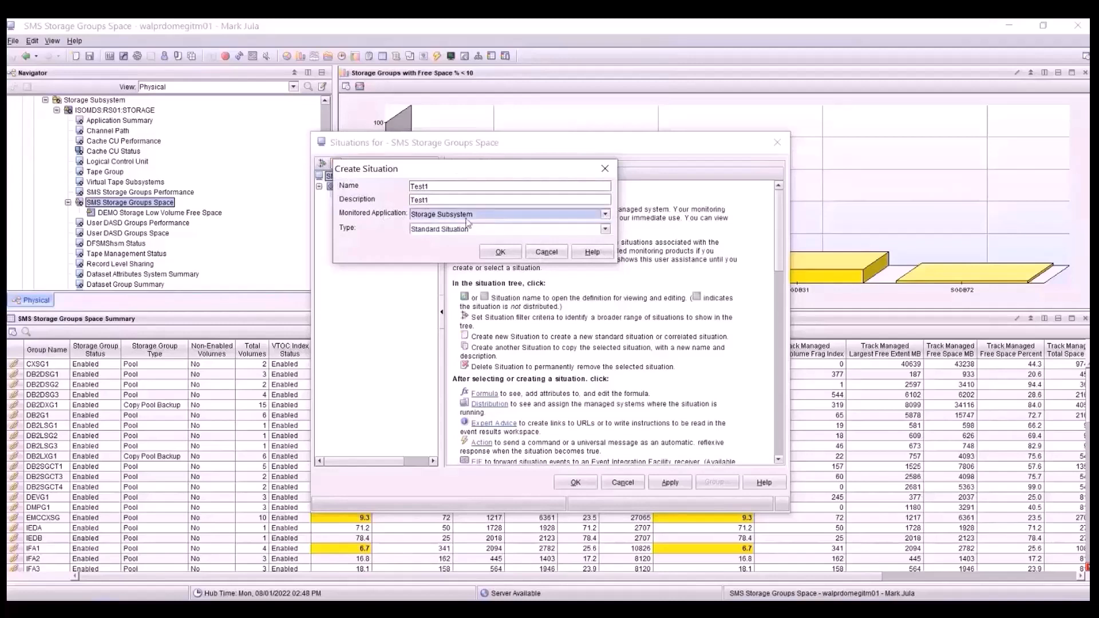
pyautogui.click(605, 229)
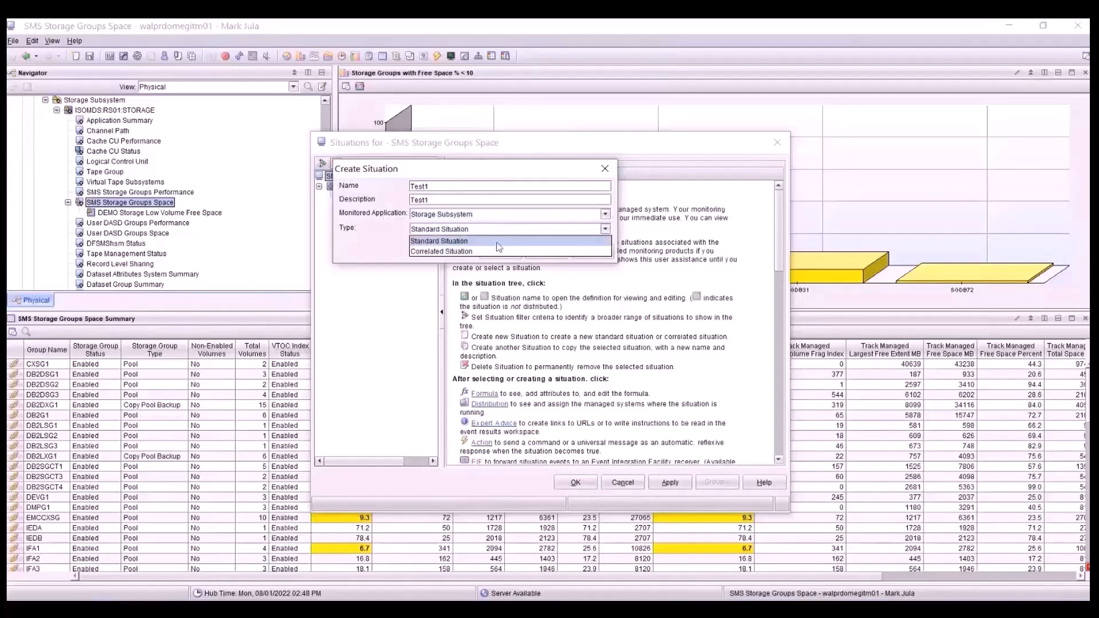
pyautogui.click(460, 241)
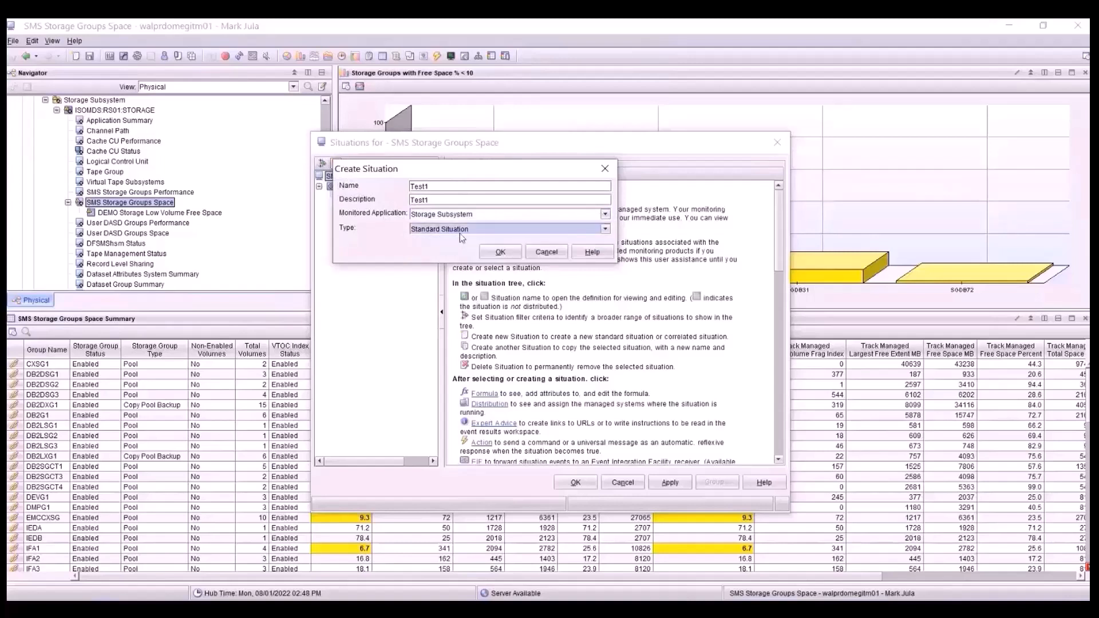
pyautogui.click(500, 253)
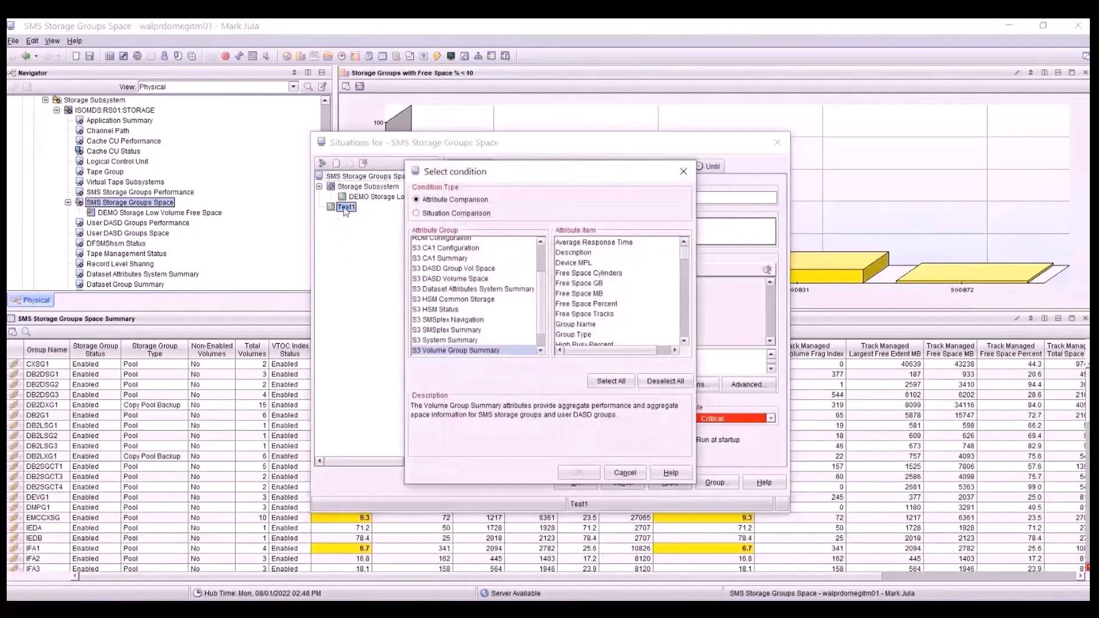
# - Widen the condition selection dialog and add the Free Space GB attribute from the S3 Volume Group Summary group as the condition
pyautogui.moveTo(404, 216); pyautogui.dragTo(260, 216)
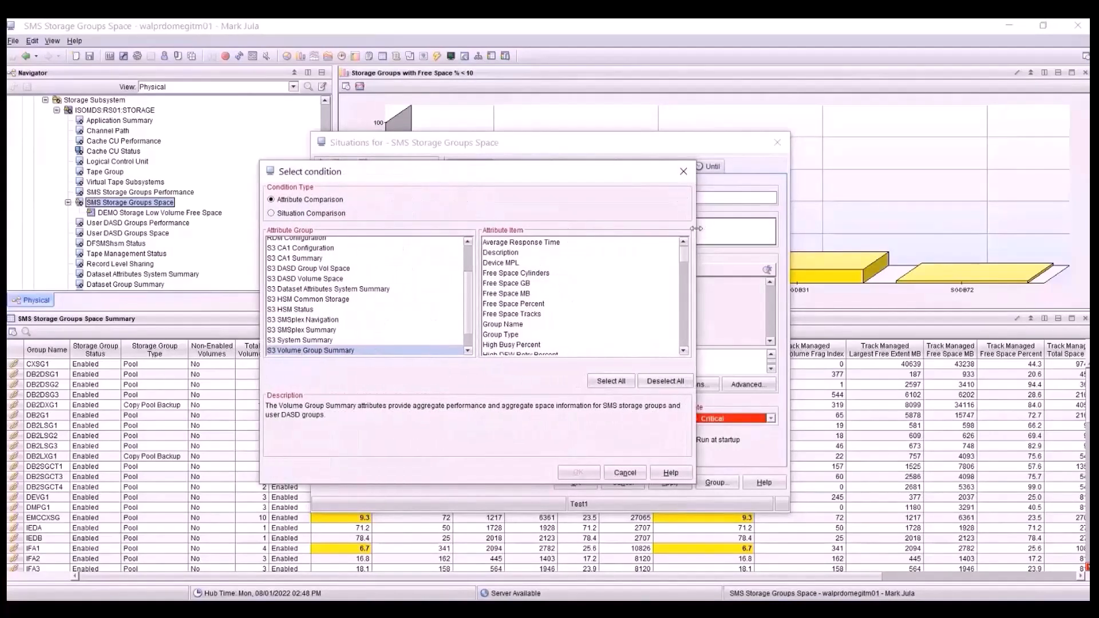
pyautogui.moveTo(694, 224); pyautogui.dragTo(936, 222)
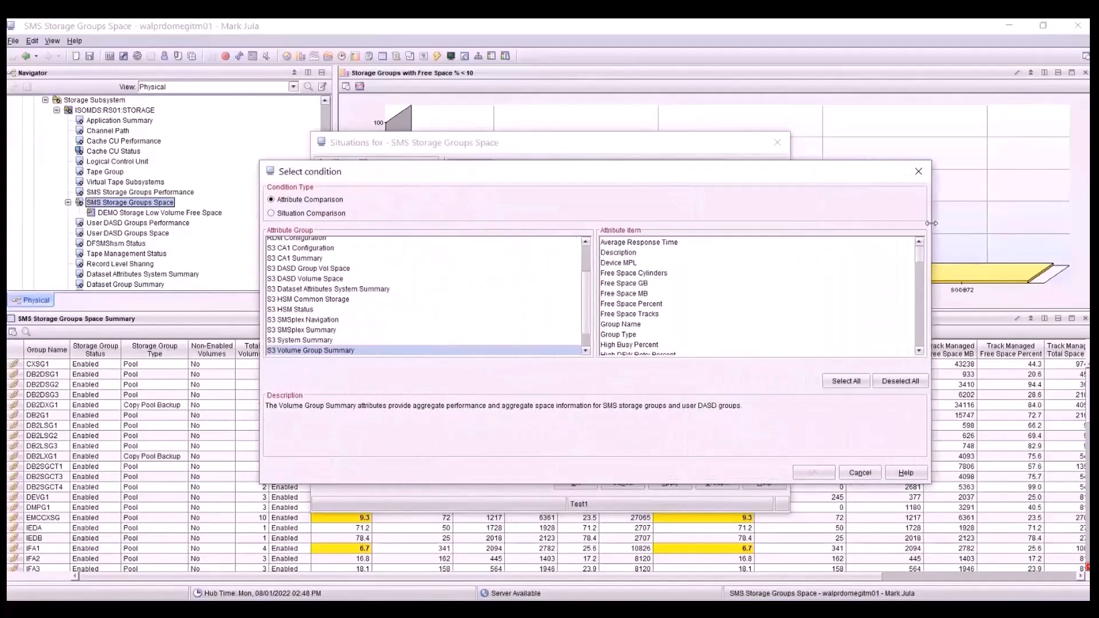
pyautogui.click(585, 350)
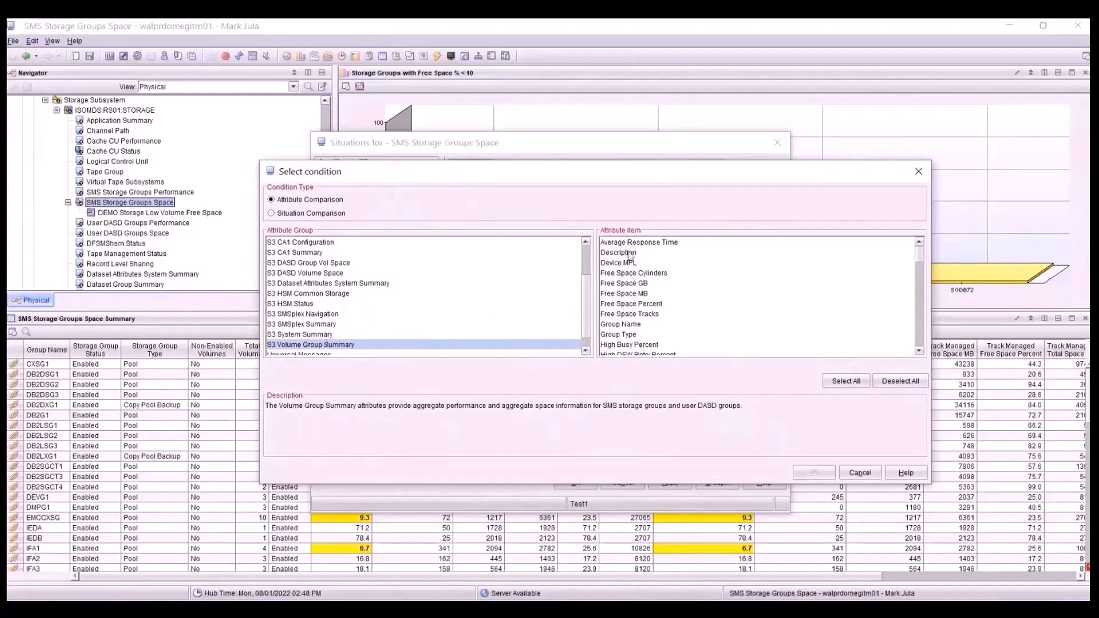
pyautogui.click(625, 287)
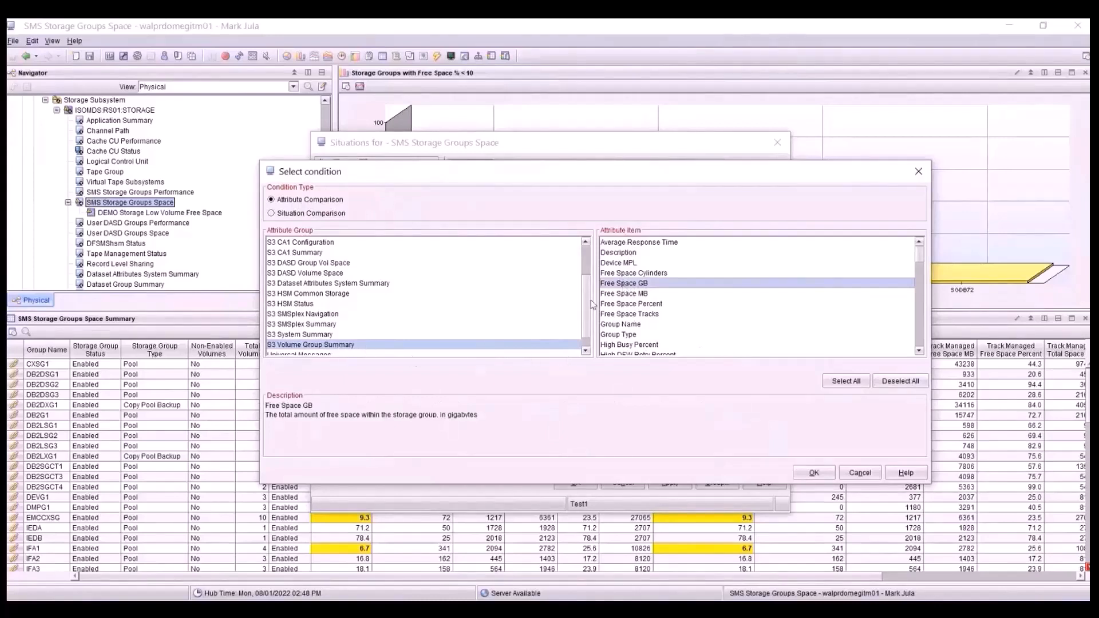
pyautogui.click(814, 473)
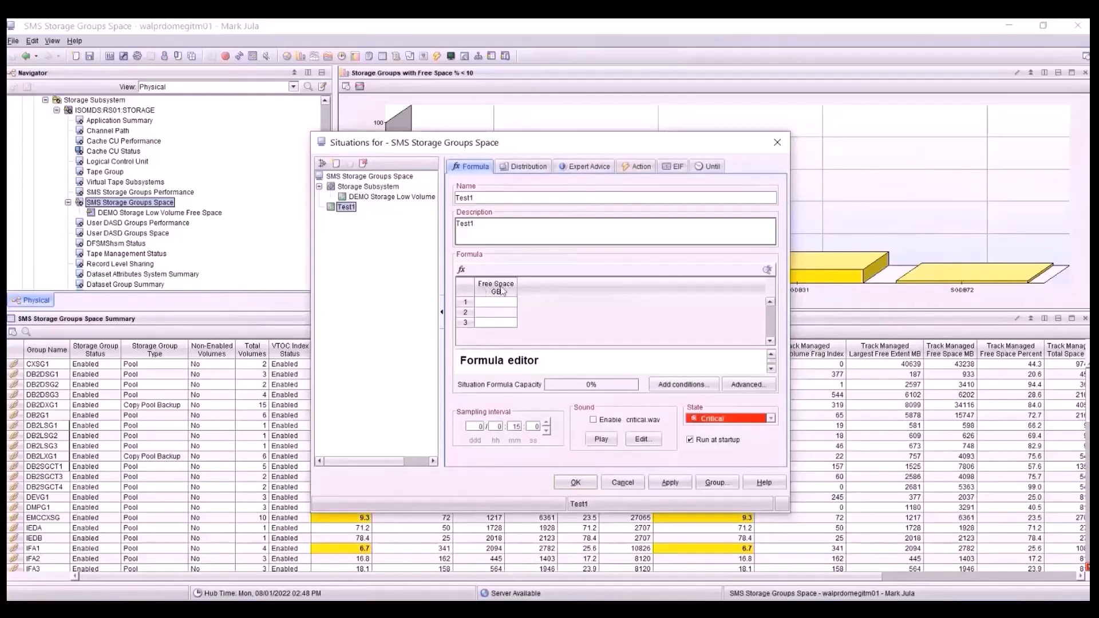
# - Define the first formula row so the value of Free Space GB is less than 1.0
pyautogui.click(496, 304)
pyautogui.click(496, 304)
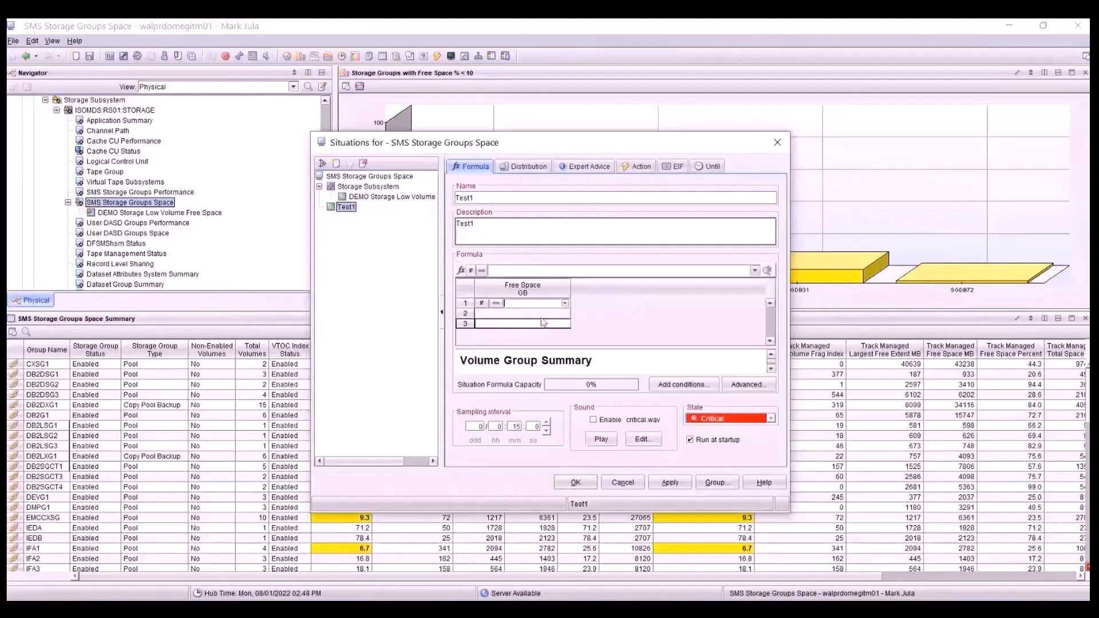
pyautogui.click(482, 304)
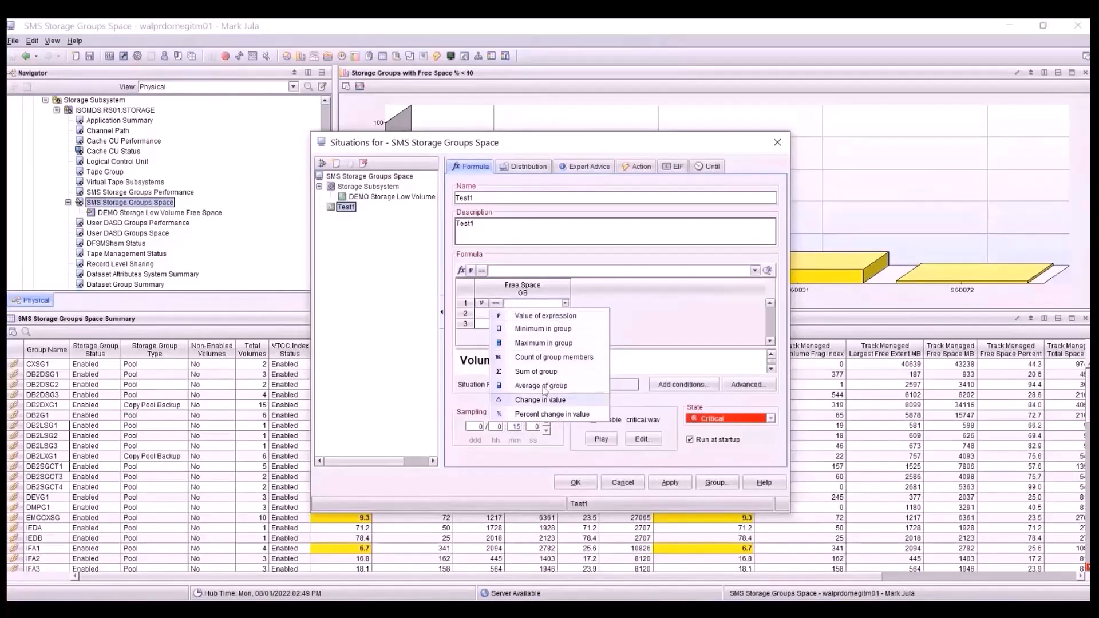
pyautogui.click(549, 317)
pyautogui.click(496, 304)
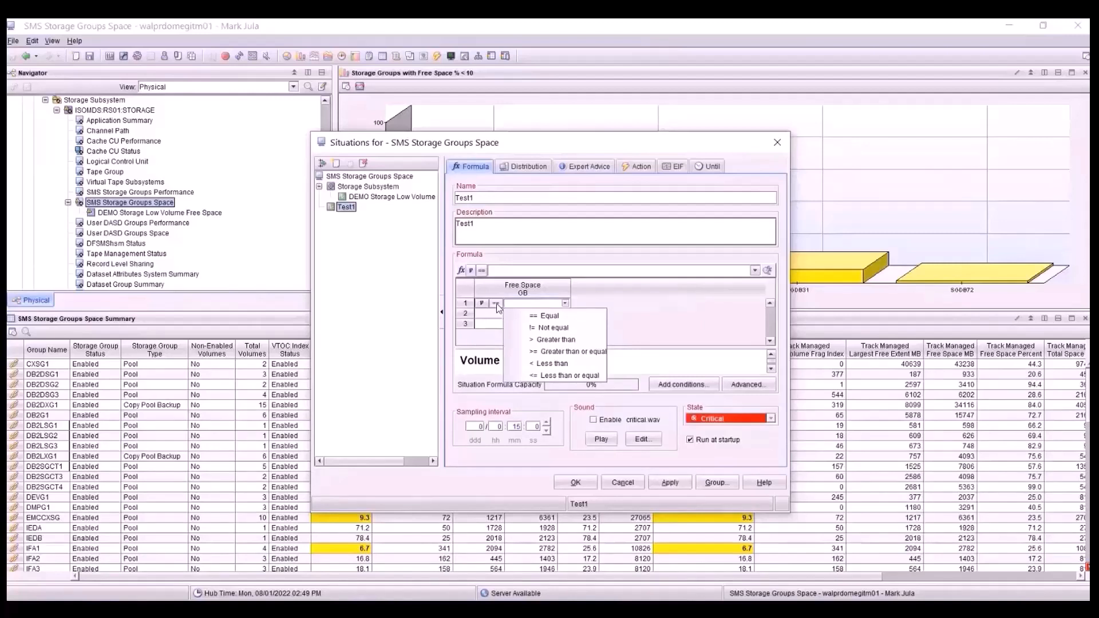
pyautogui.click(521, 326)
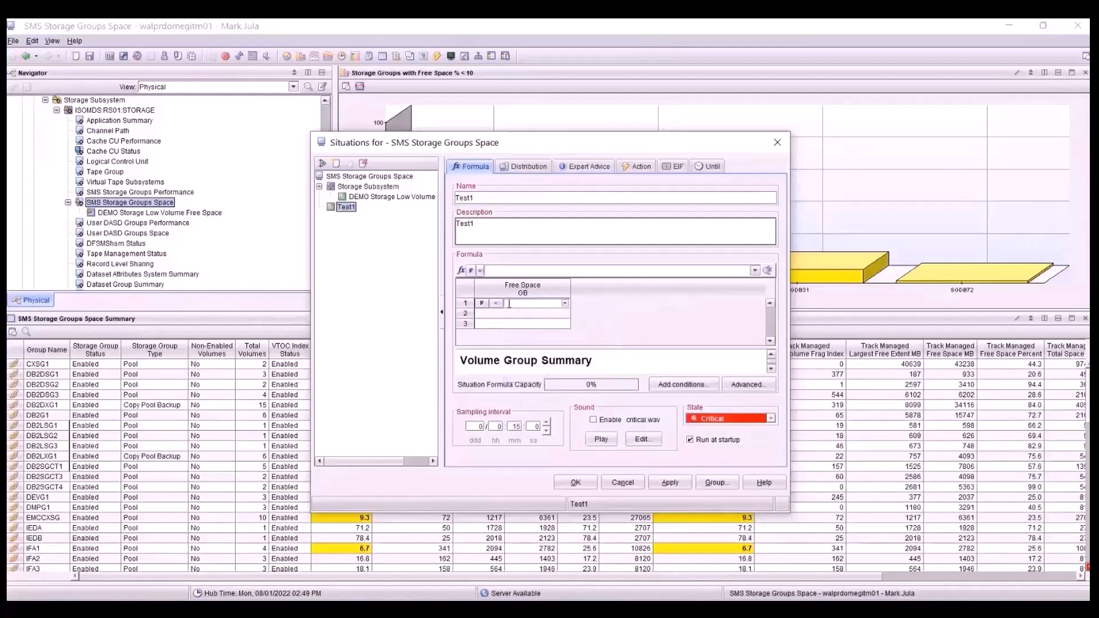
pyautogui.write('1')
# - Set the situation's sampling interval to 1 minute and its state to Minor
pyautogui.click(522, 429)
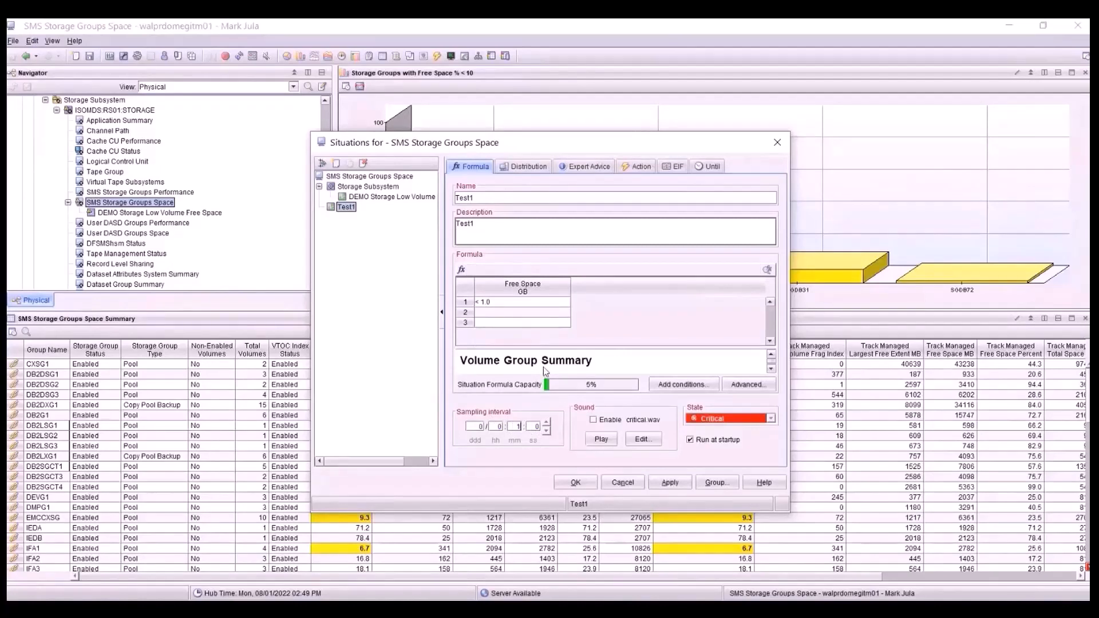
pyautogui.click(772, 419)
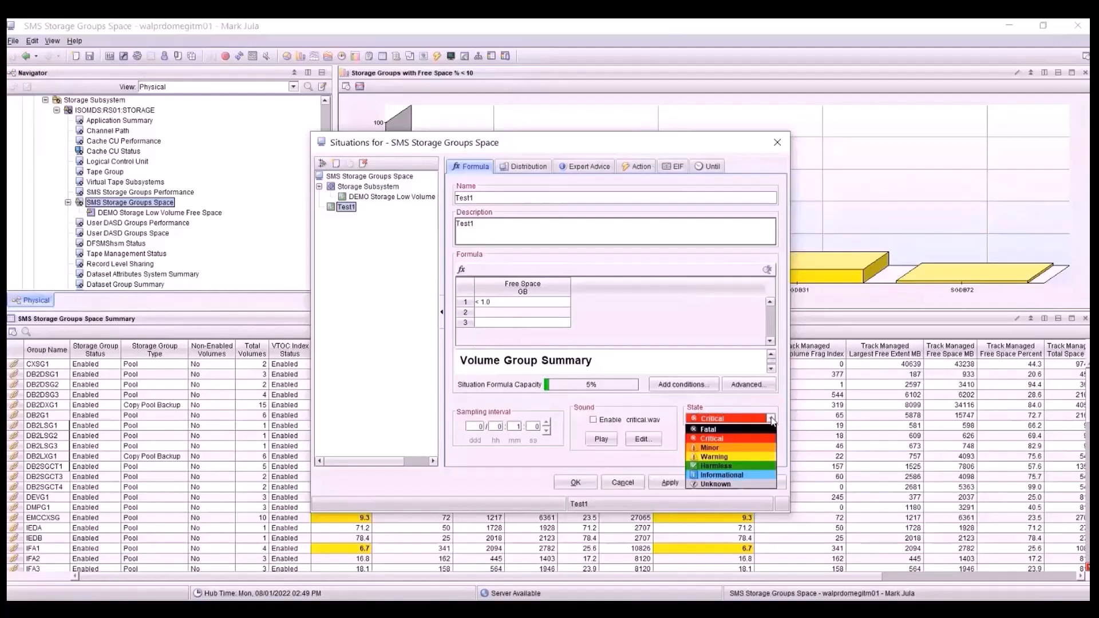
pyautogui.click(723, 448)
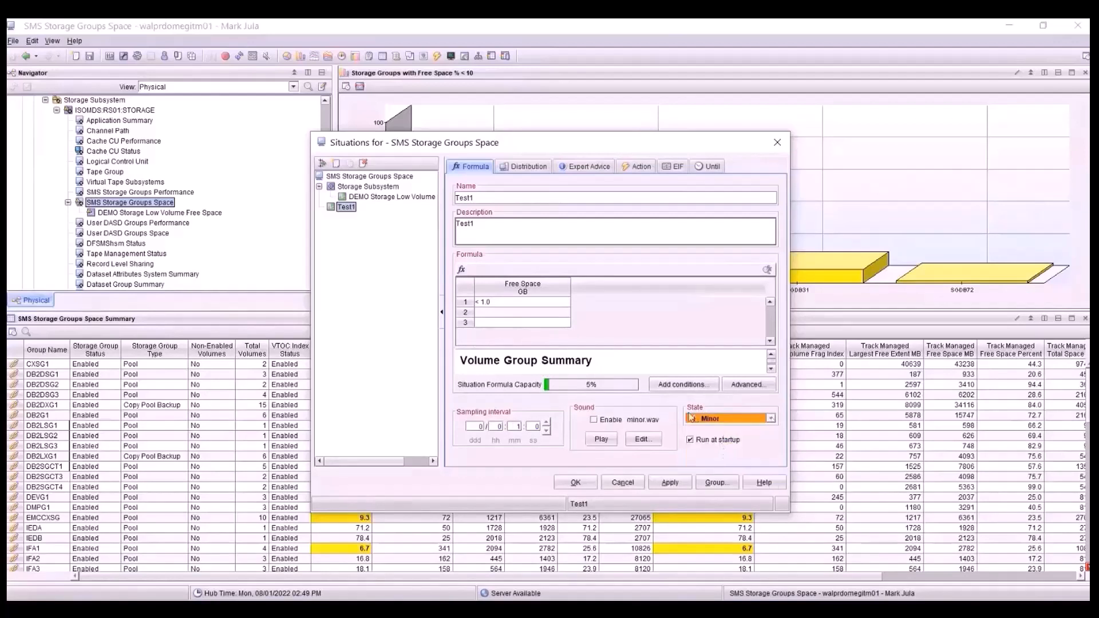
pyautogui.click(498, 303)
pyautogui.click(517, 168)
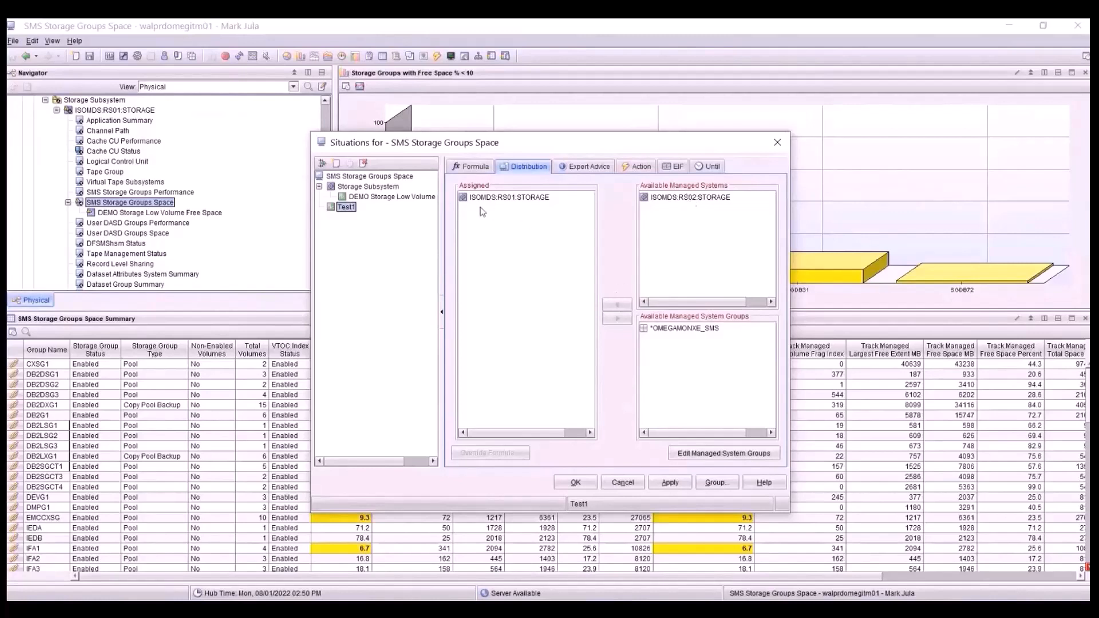
pyautogui.click(583, 167)
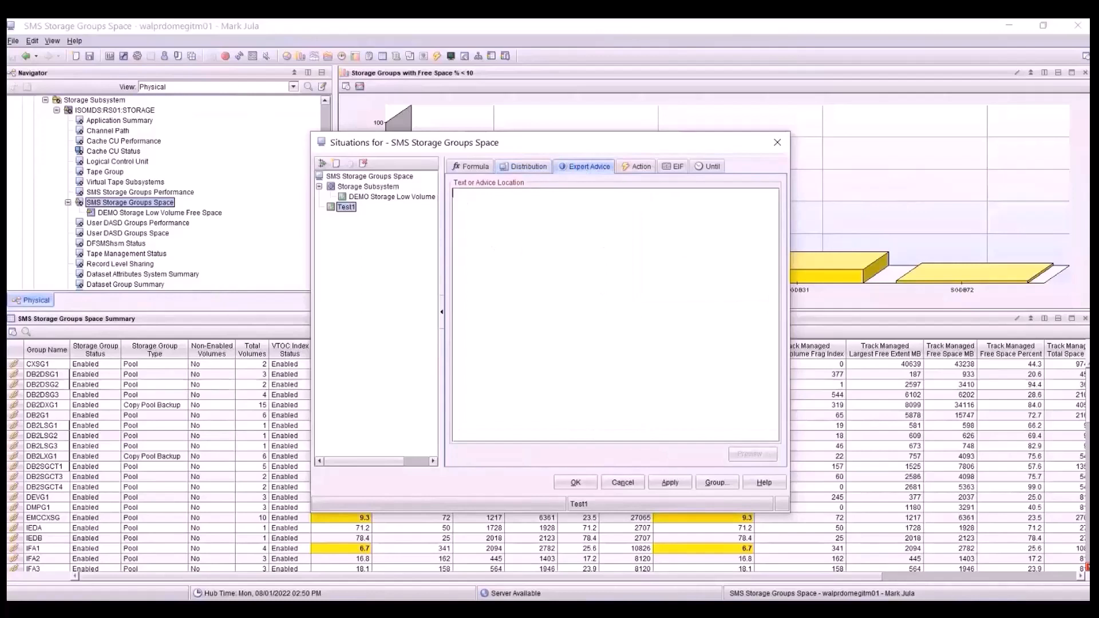
pyautogui.hotkey('alt', 'Tab')
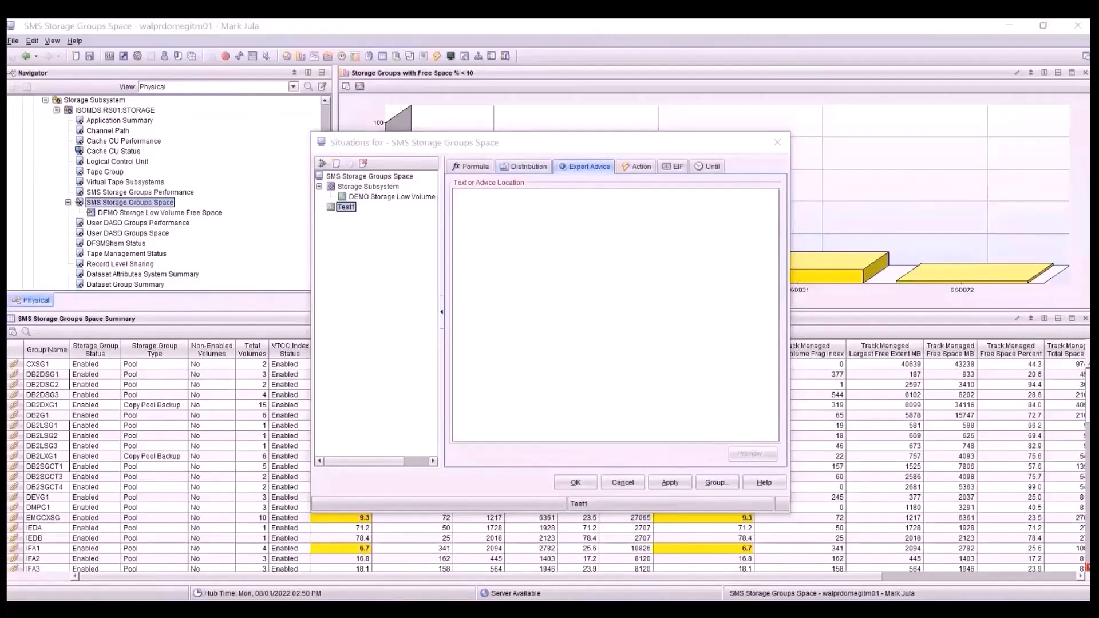
pyautogui.click(470, 205)
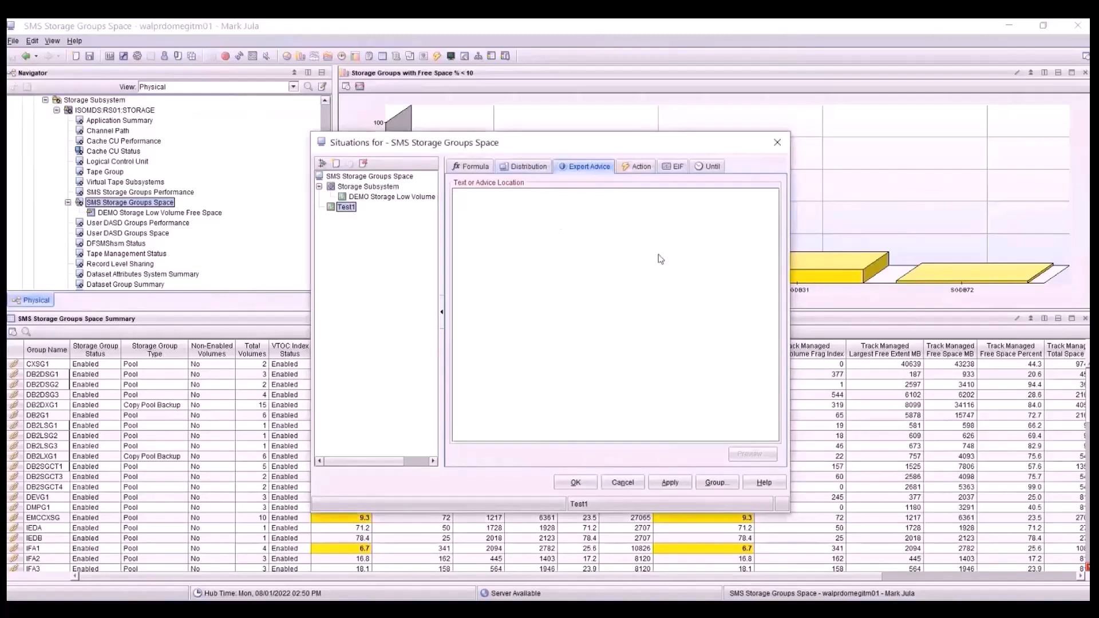
pyautogui.write('http://www.google.com')
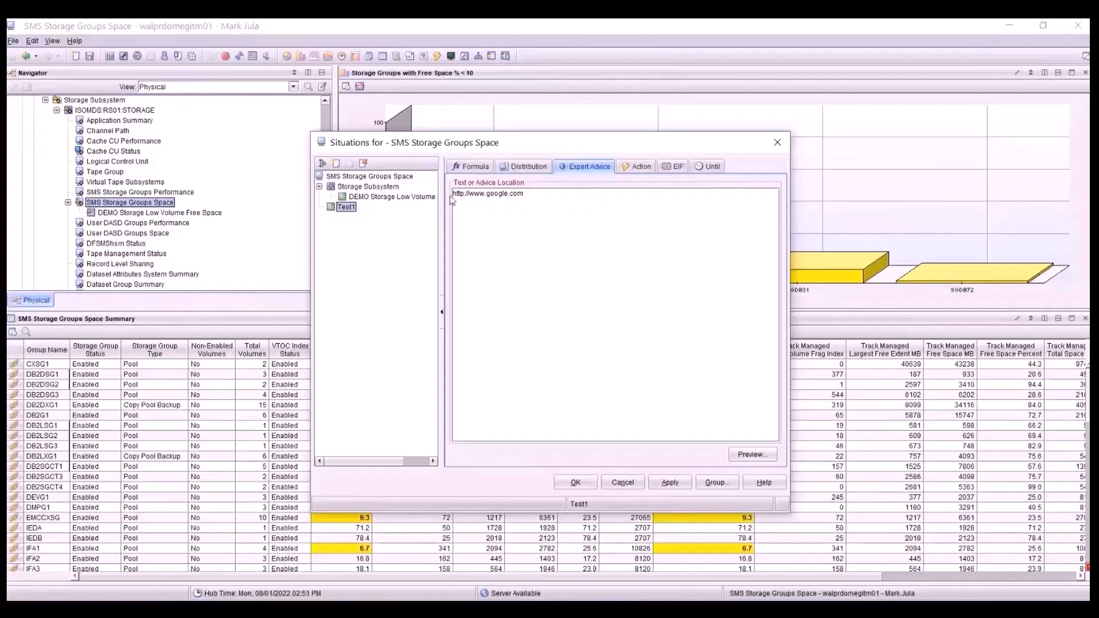
# - Review the action options and formula of Test1, then apply the situation and close the editor
pyautogui.click(637, 166)
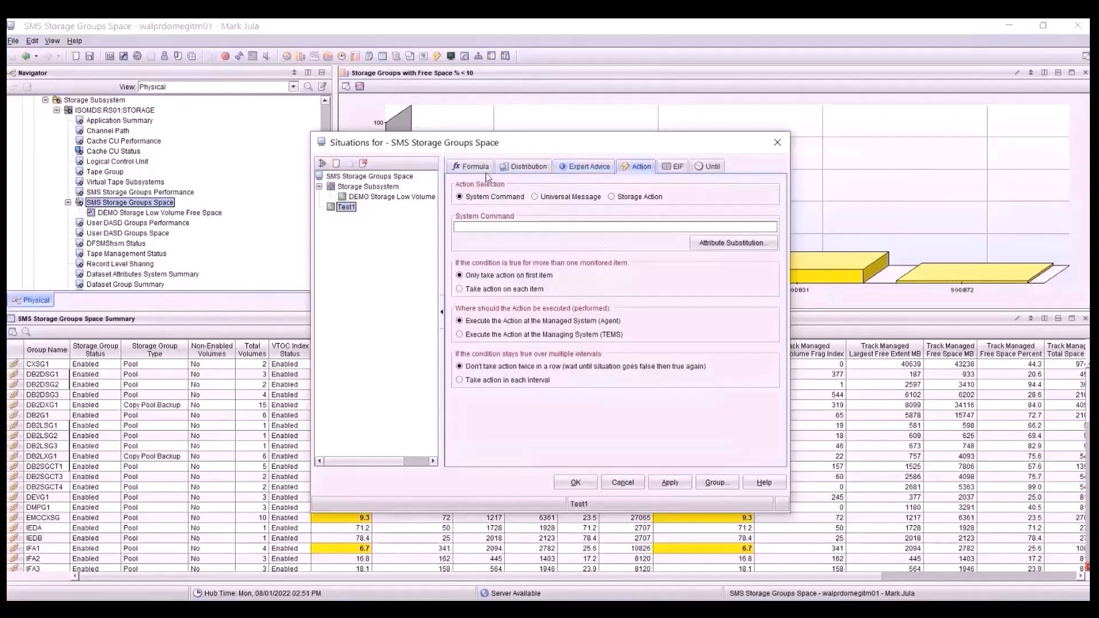
pyautogui.click(468, 167)
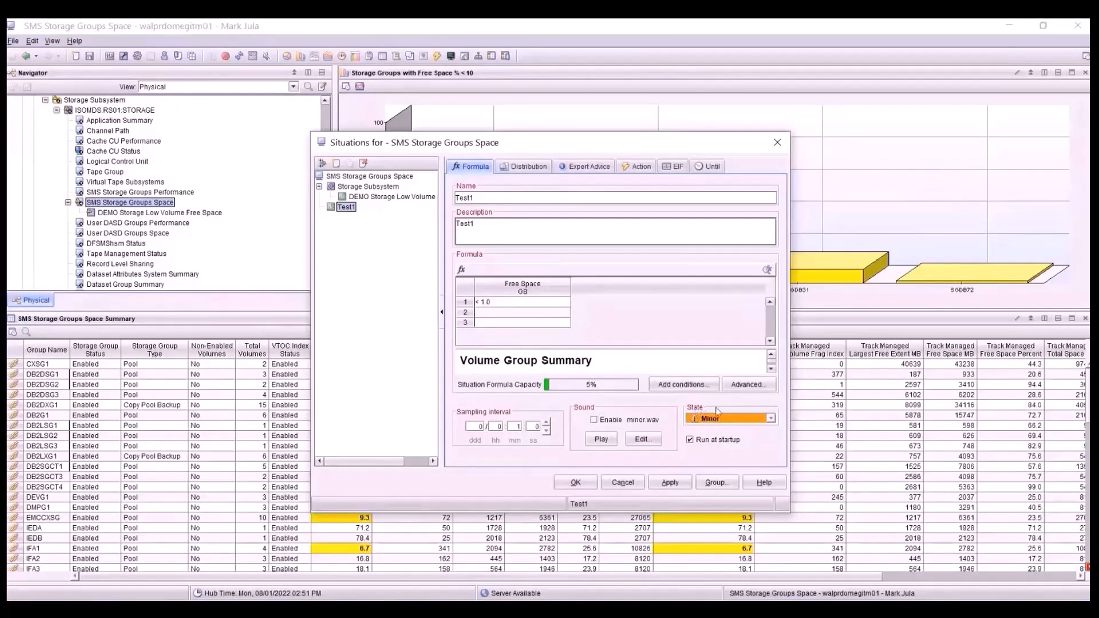
pyautogui.click(670, 483)
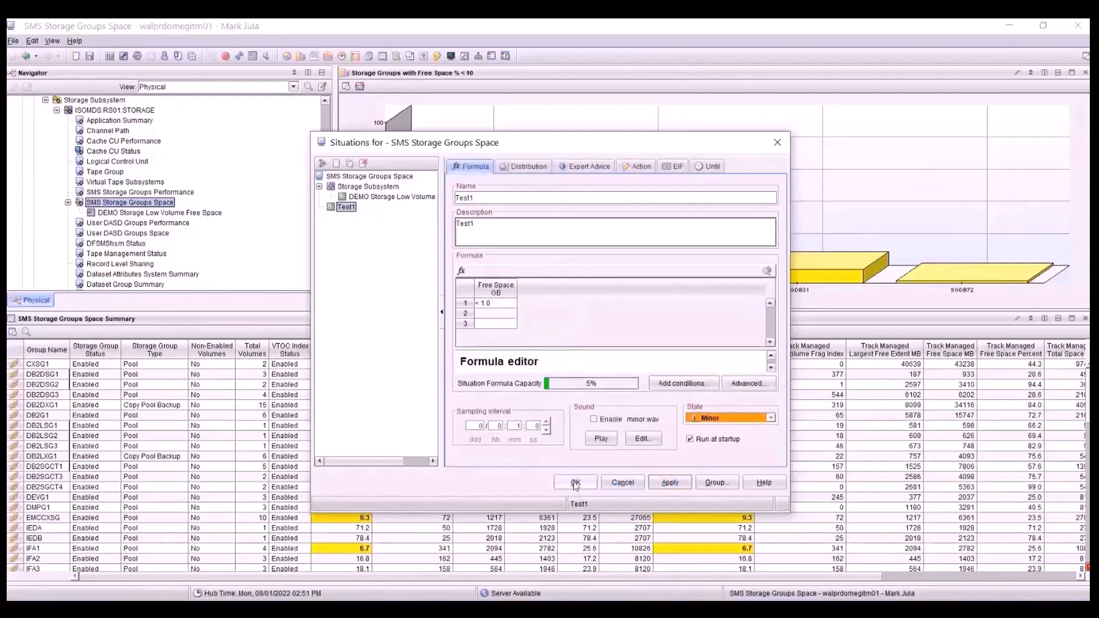
pyautogui.click(575, 484)
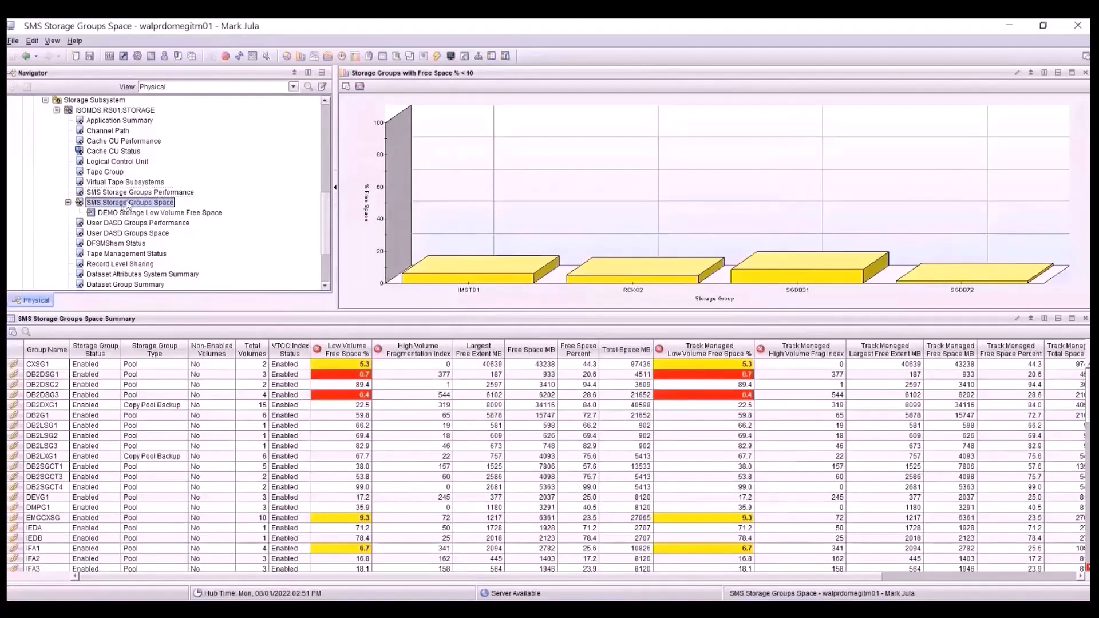
# - Open the event results of the Minor Test1 alert on SMS Storage Groups Space
pyautogui.moveTo(80, 204)
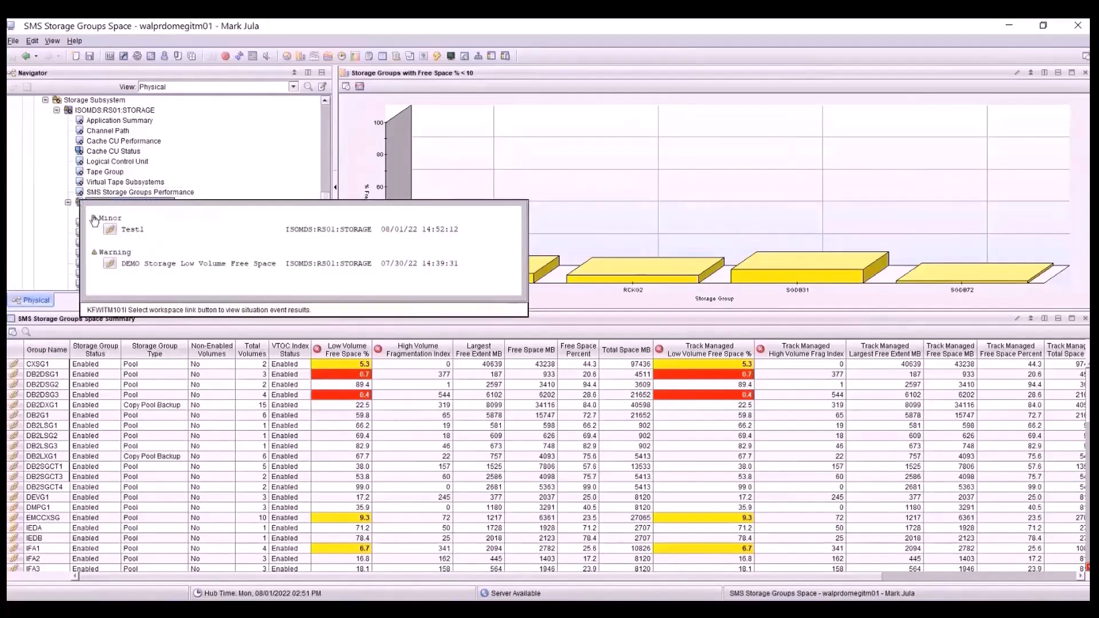
pyautogui.click(127, 229)
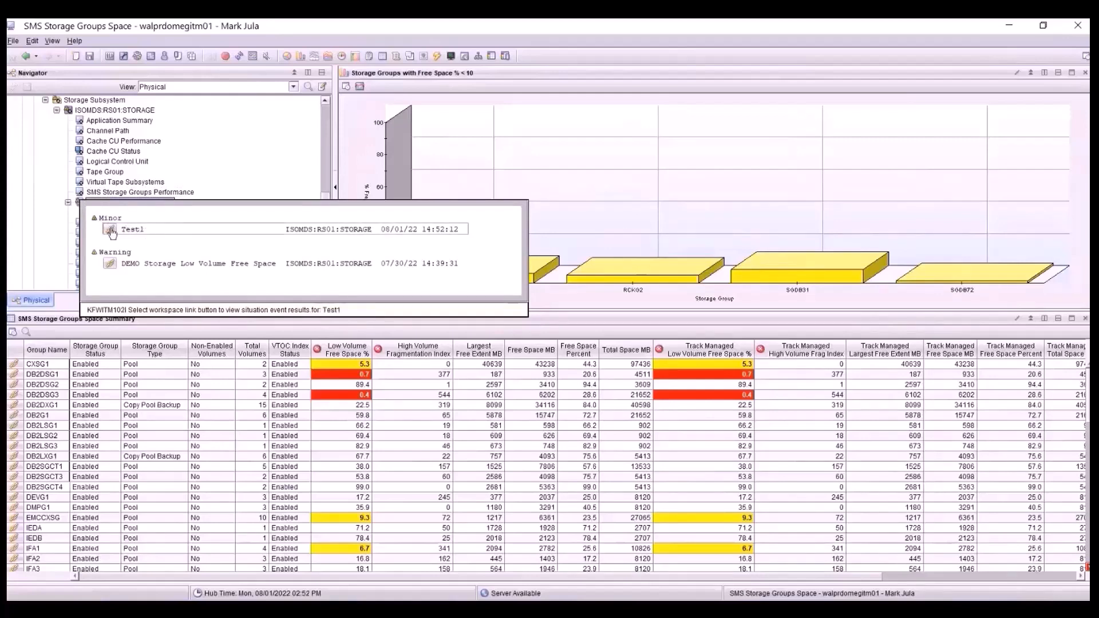
pyautogui.click(110, 230)
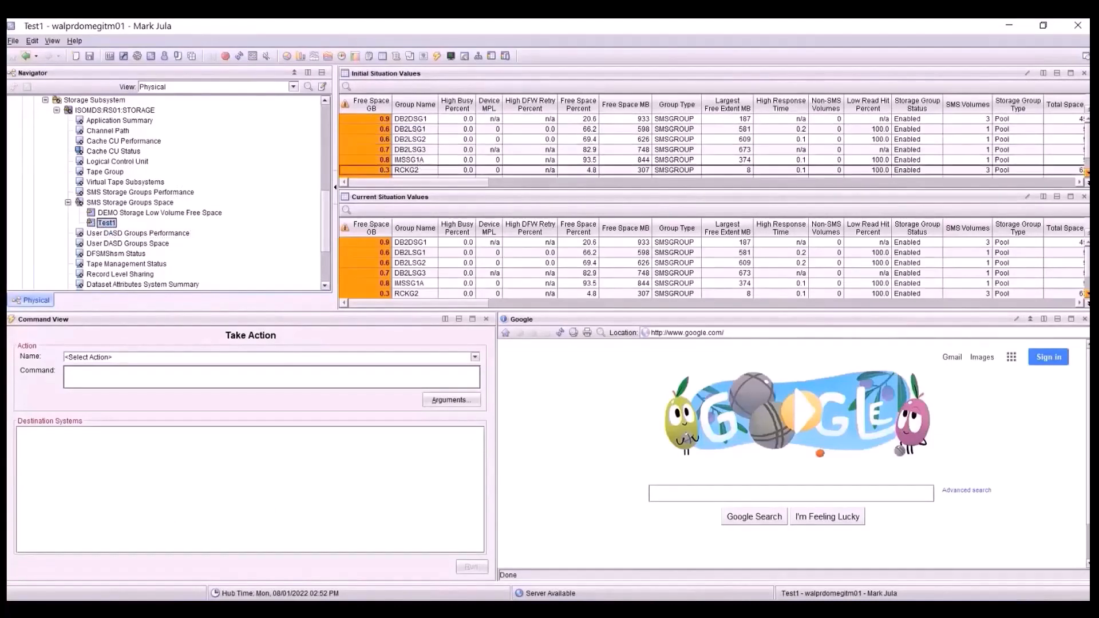
# - Examine the storage groups listed in the initial situation values of the Test1 event against the current ones
pyautogui.scroll(-1, 420, 163)
pyautogui.moveTo(1089, 139); pyautogui.dragTo(1089, 137)
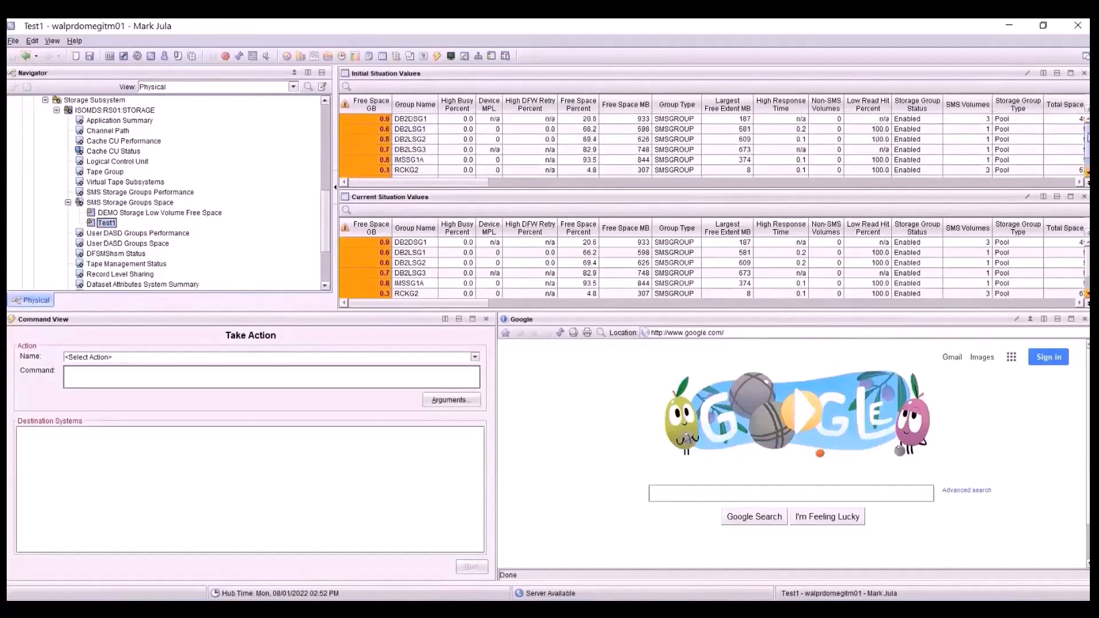
pyautogui.scroll(-1, 1088, 160)
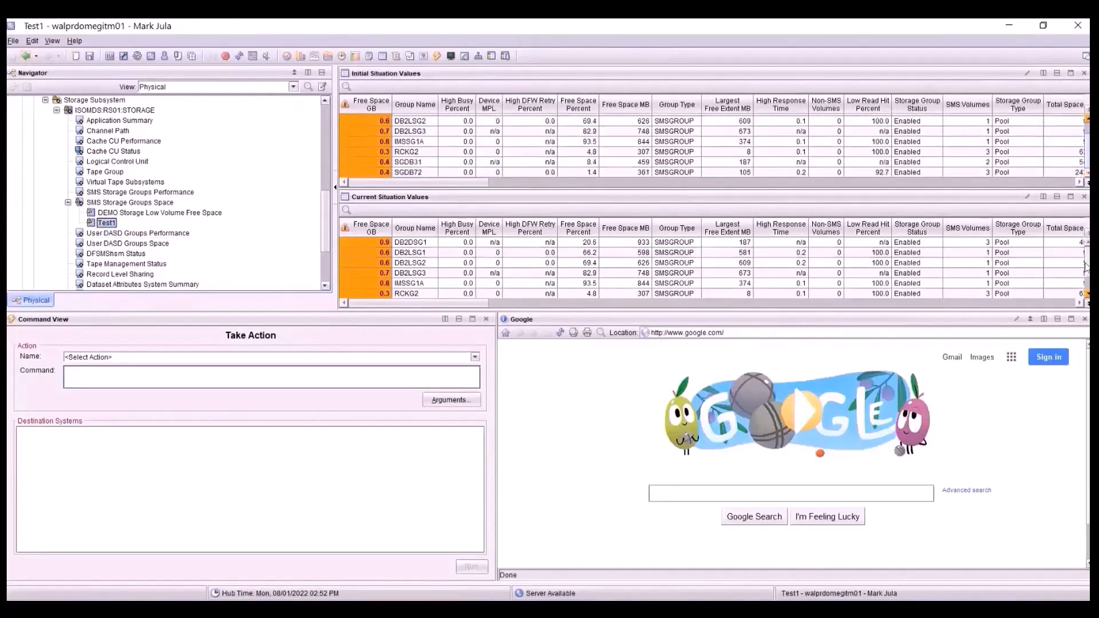
pyautogui.scroll(-1, 1088, 275)
pyautogui.scroll(1, 1087, 279)
pyautogui.moveTo(1089, 148); pyautogui.dragTo(1089, 137)
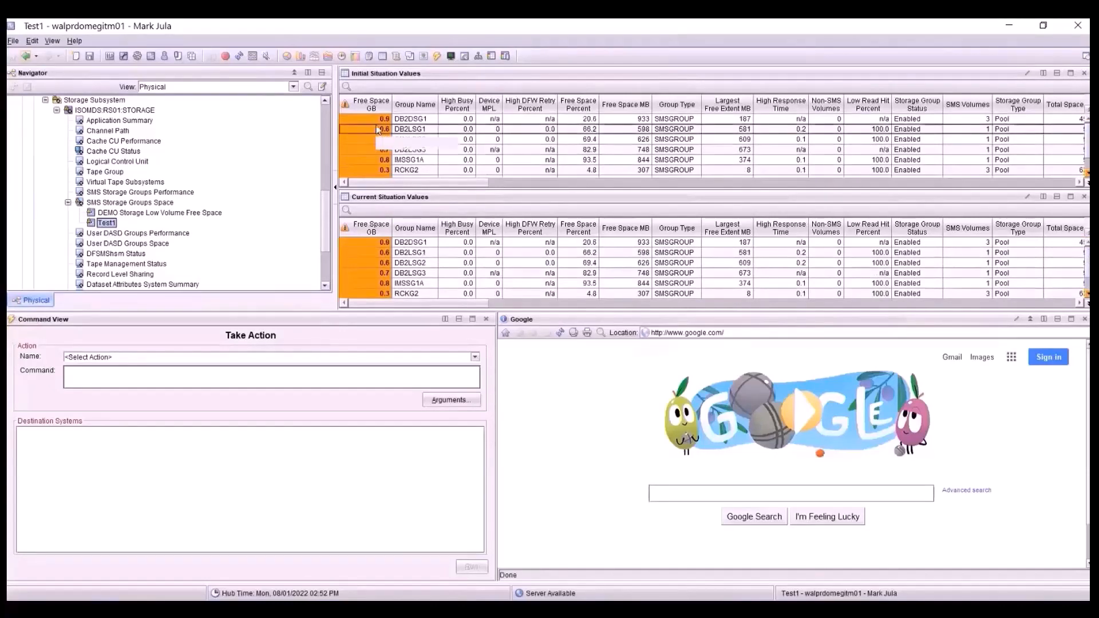
pyautogui.click(496, 142)
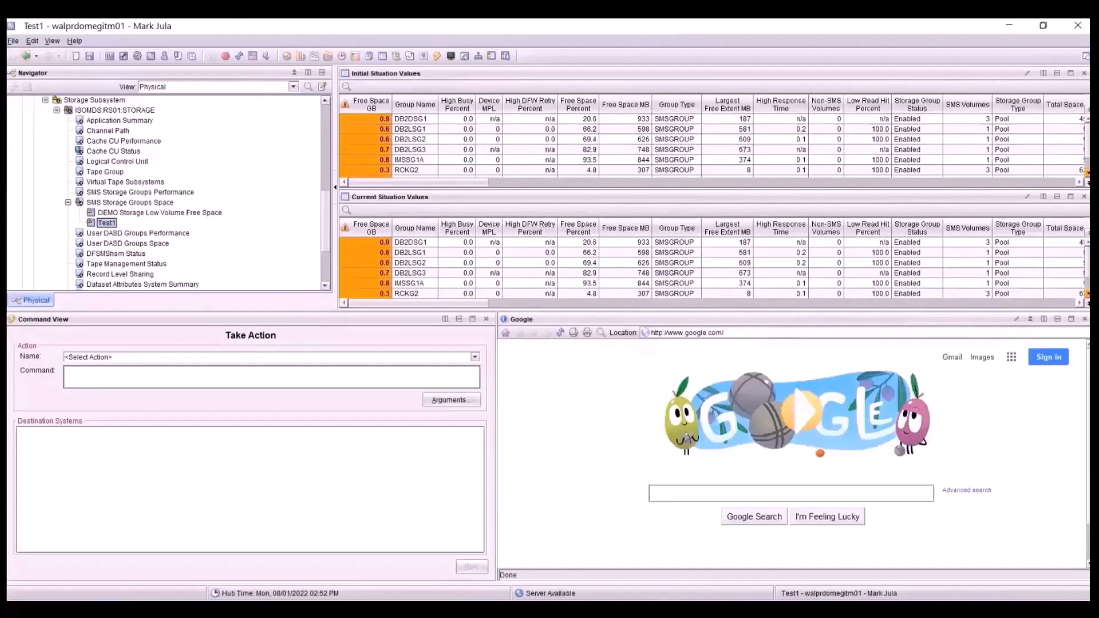
pyautogui.scroll(-2, 1041, 170)
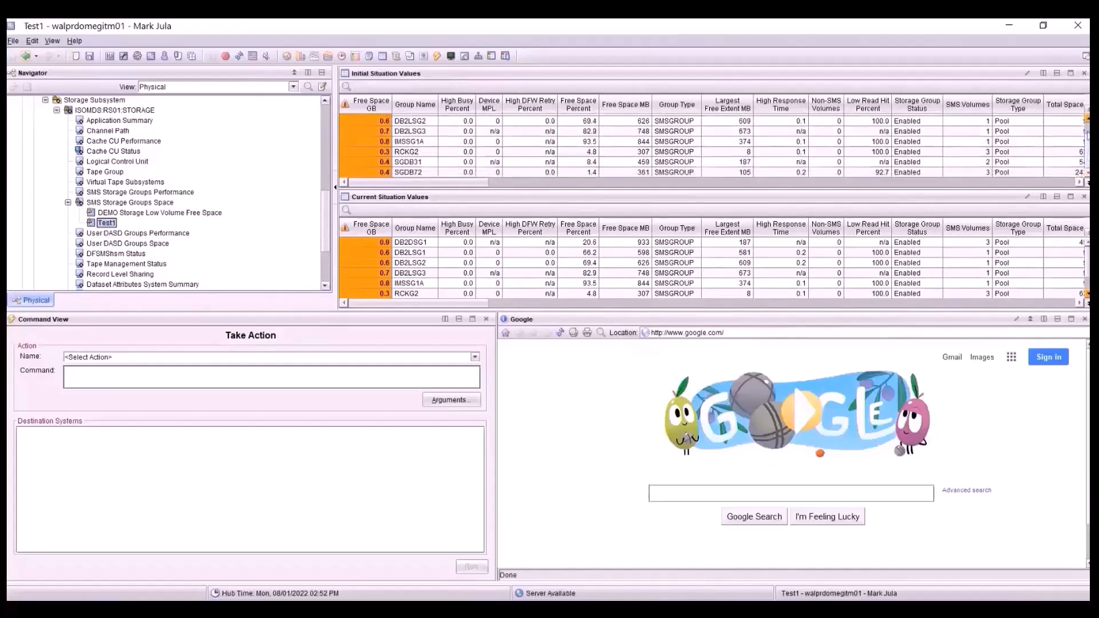
pyautogui.scroll(2, 1087, 128)
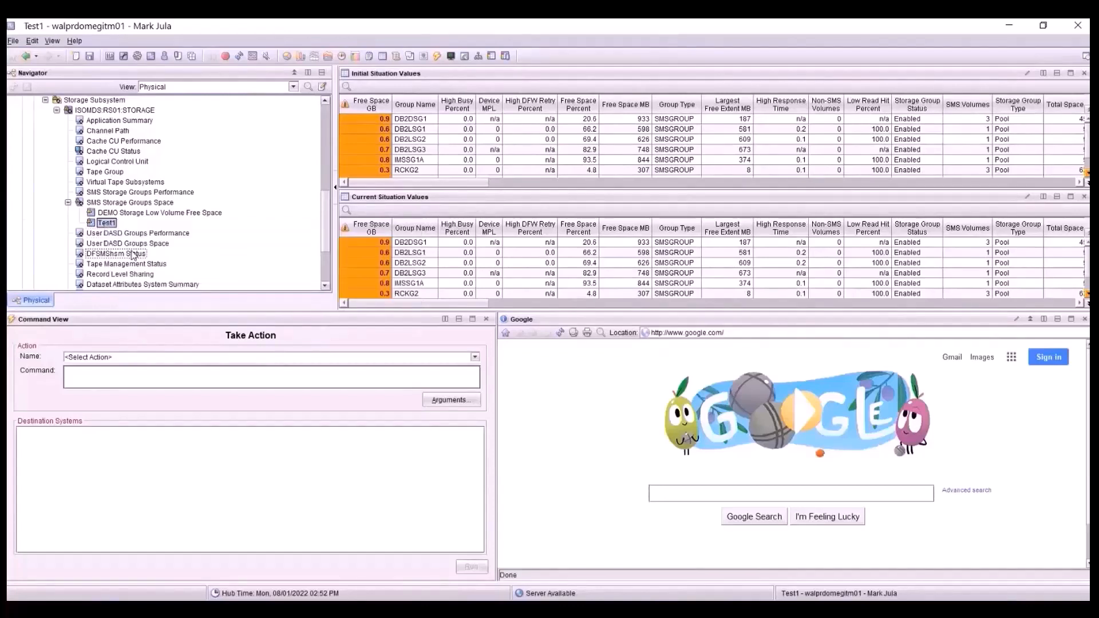
# - Open the Test1 situation for editing from its event entry under SMS Storage Groups Space
pyautogui.click(111, 226)
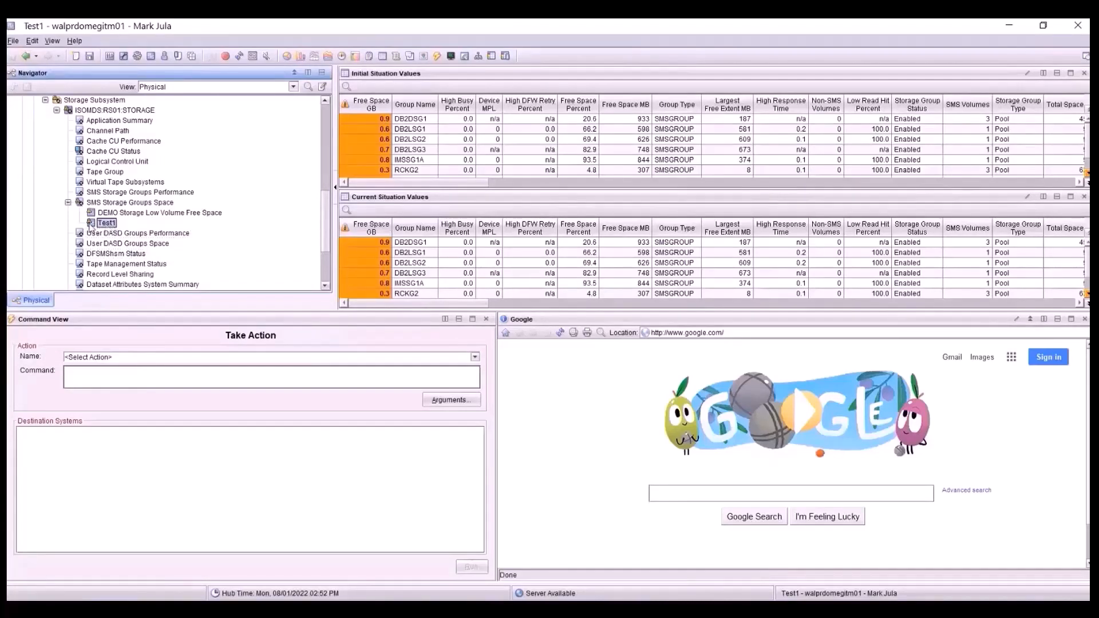
pyautogui.rightClick(90, 227)
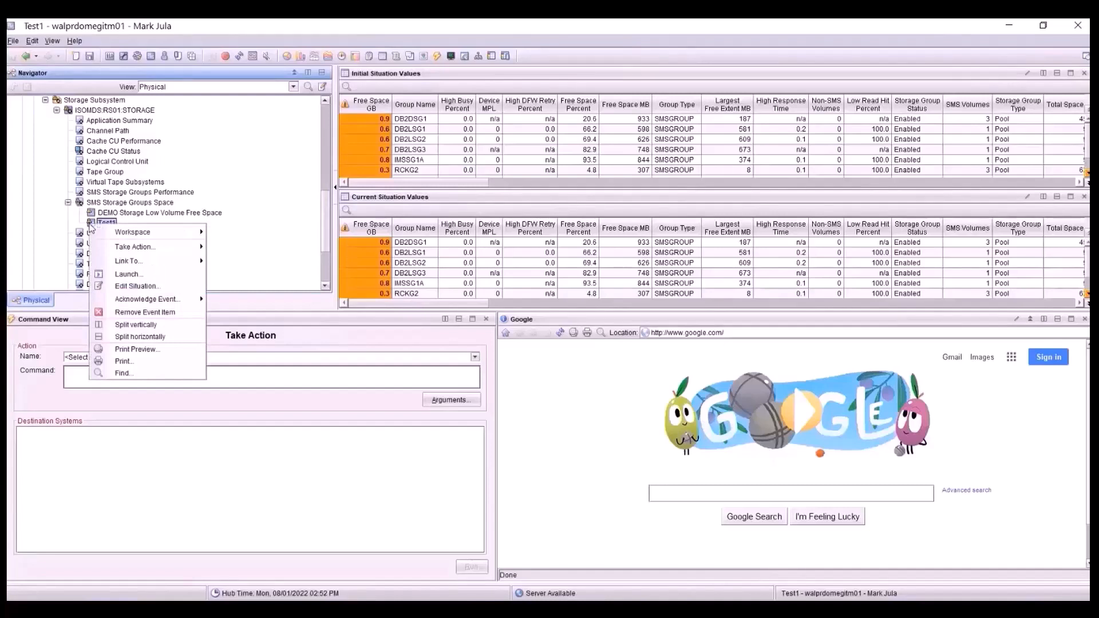
pyautogui.click(135, 287)
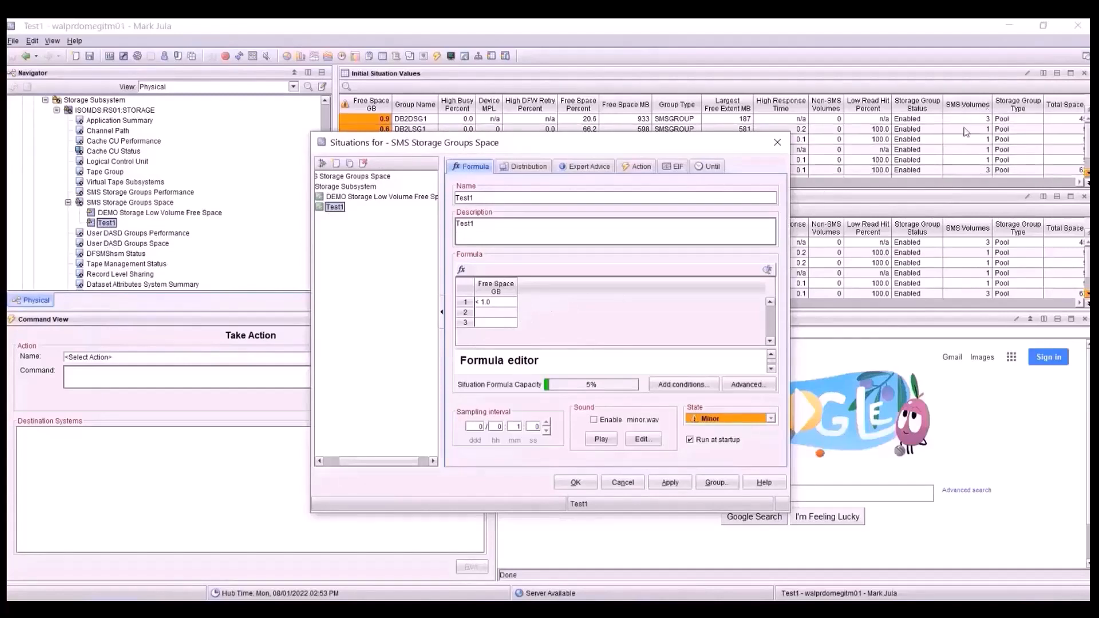
# - Add the SMS Volumes attribute from the S3 Volume Group Summary group as a condition in the Test1 formula
pyautogui.click(686, 390)
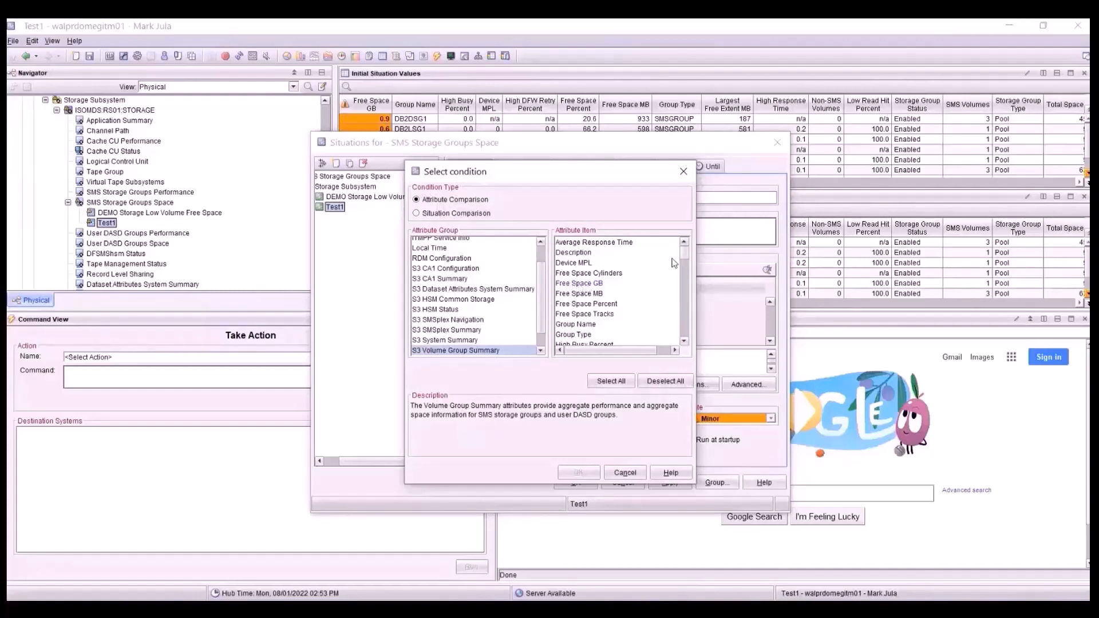
pyautogui.click(685, 342)
pyautogui.click(686, 342)
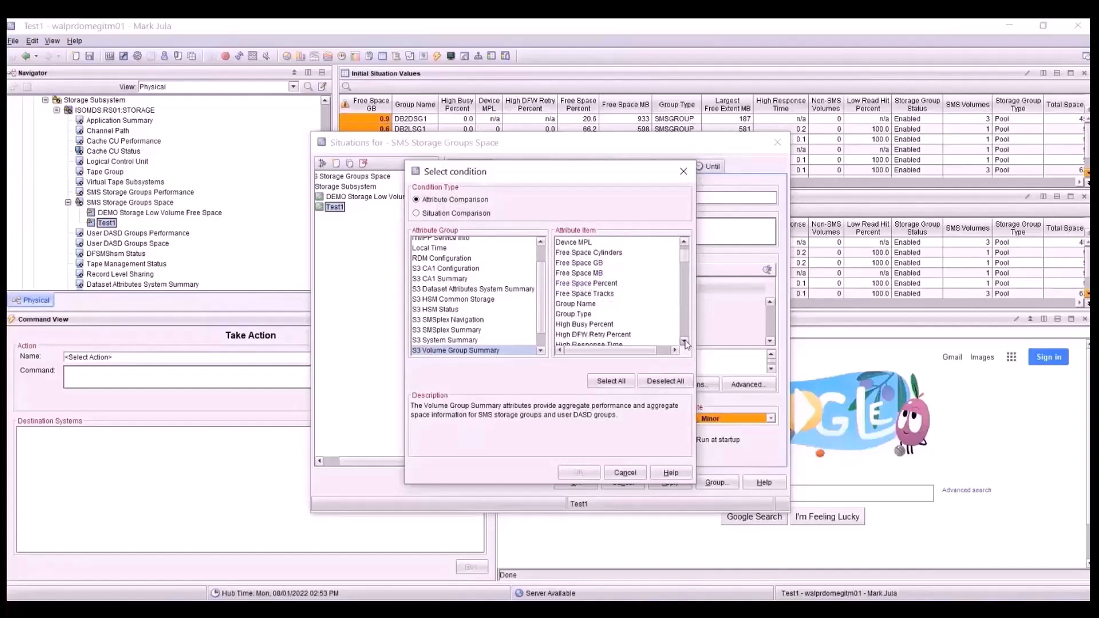
pyautogui.click(686, 343)
pyautogui.click(685, 343)
pyautogui.click(685, 343)
pyautogui.click(685, 343)
pyautogui.click(685, 342)
pyautogui.click(686, 343)
pyautogui.click(685, 343)
pyautogui.click(686, 342)
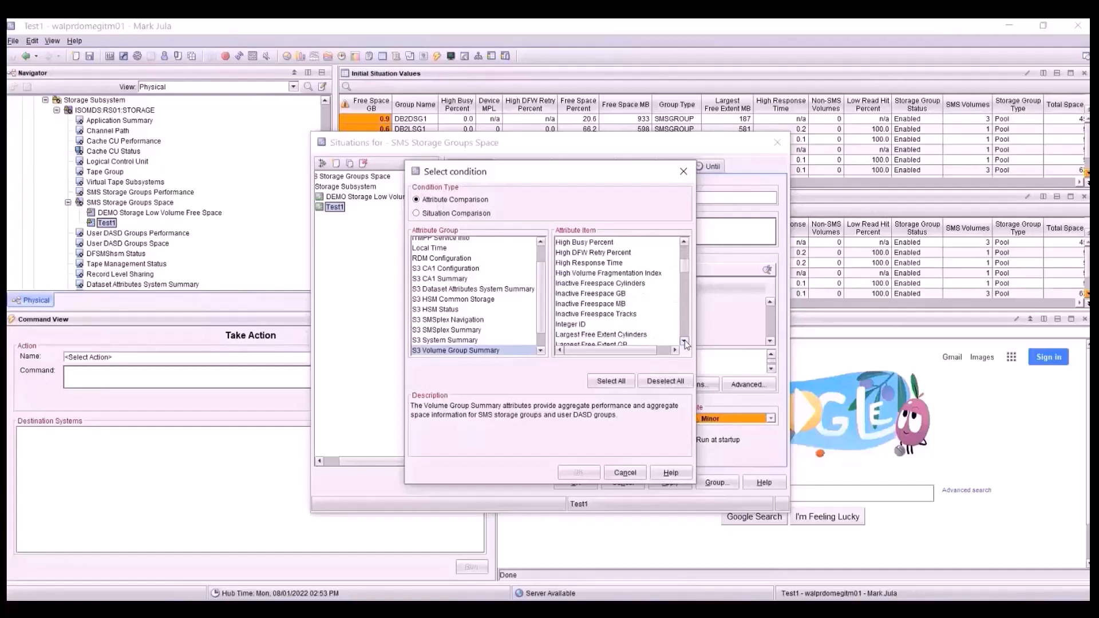
pyautogui.click(686, 343)
pyautogui.click(685, 343)
pyautogui.click(686, 343)
pyautogui.click(685, 342)
pyautogui.click(686, 343)
pyautogui.click(685, 342)
pyautogui.click(686, 342)
pyautogui.click(685, 342)
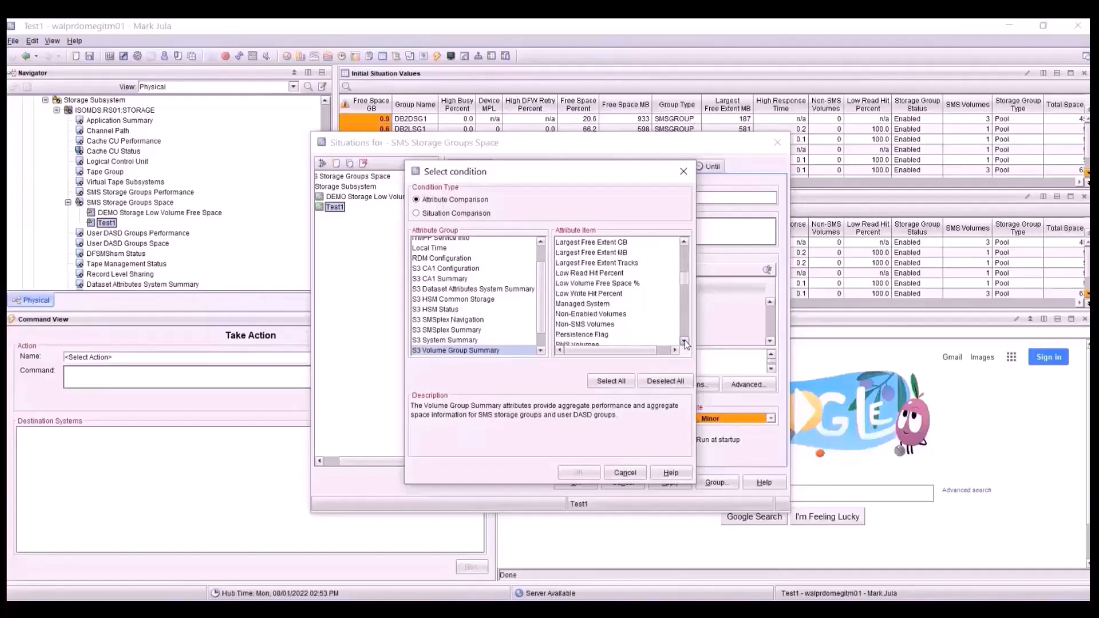
pyautogui.click(685, 342)
pyautogui.click(685, 343)
pyautogui.click(685, 342)
pyautogui.click(686, 343)
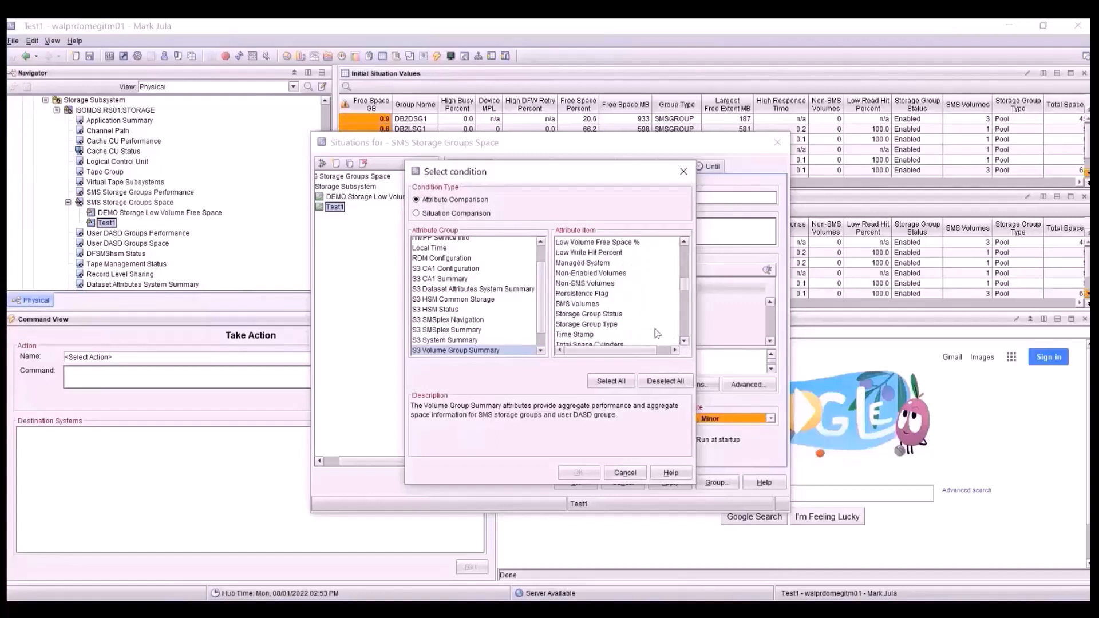
pyautogui.click(588, 306)
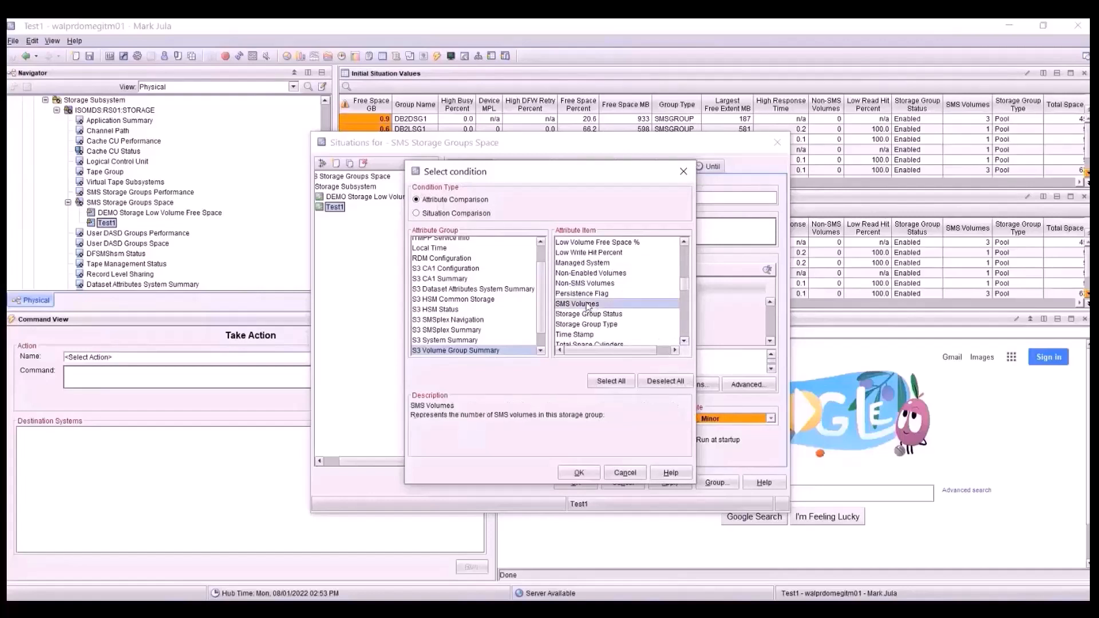
pyautogui.click(578, 473)
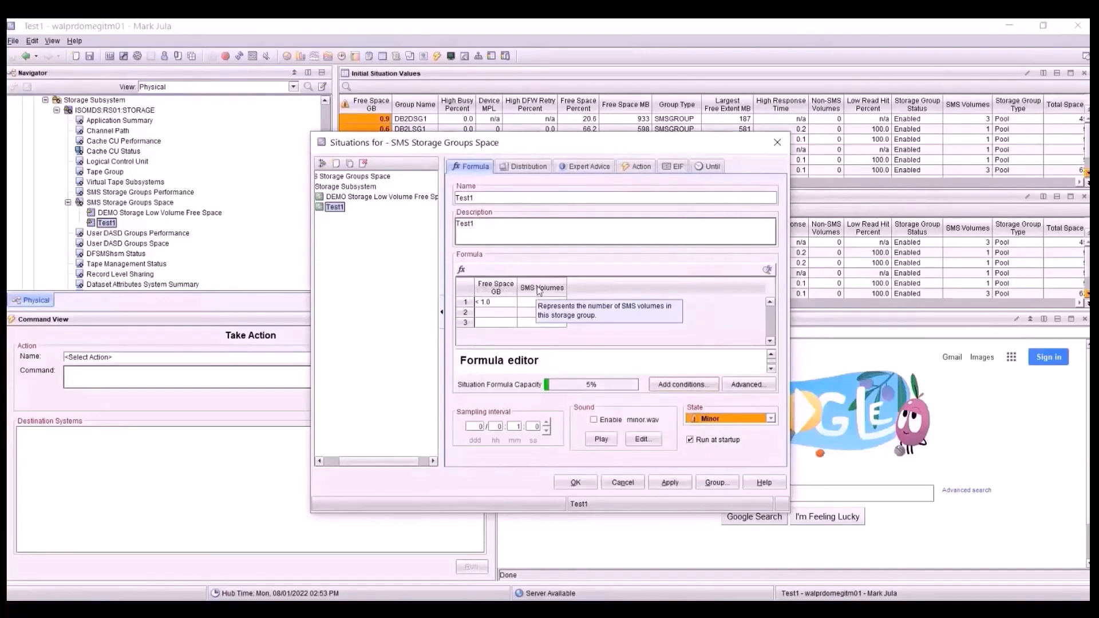
# - Require SMS Volumes to equal 3 in the first formula row, then save the situation and close the editor
pyautogui.click(540, 303)
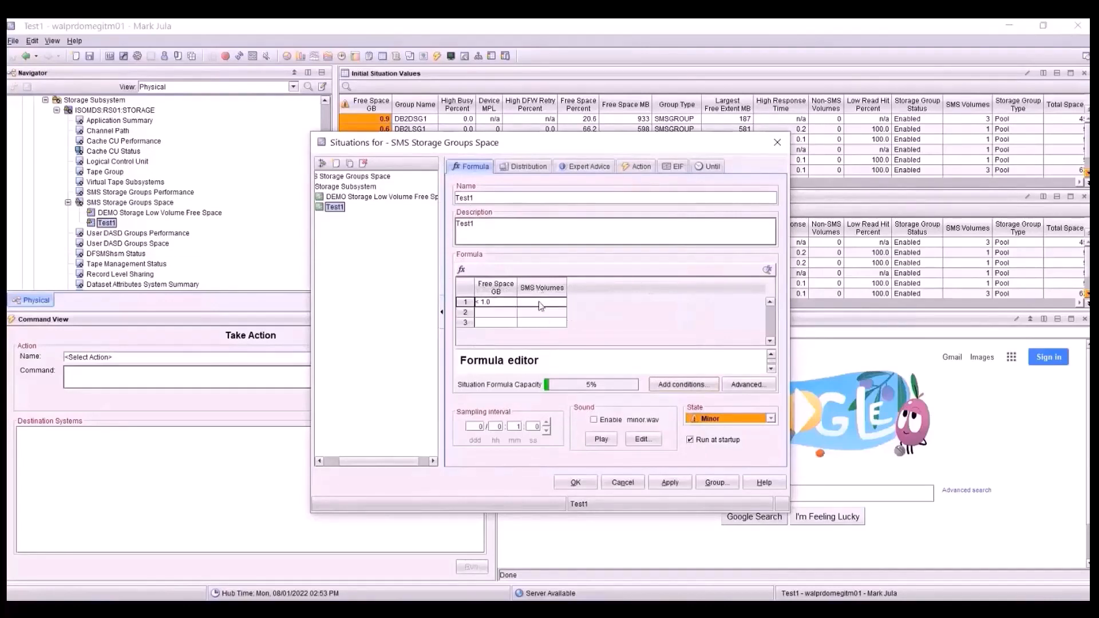
pyautogui.click(542, 304)
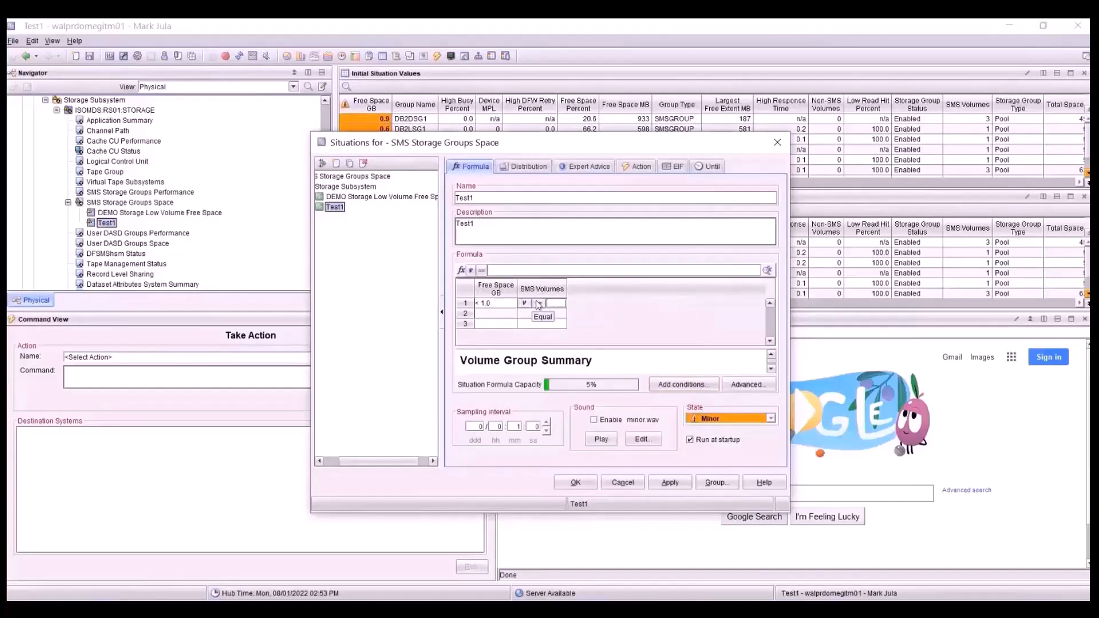
pyautogui.click(555, 303)
pyautogui.click(576, 482)
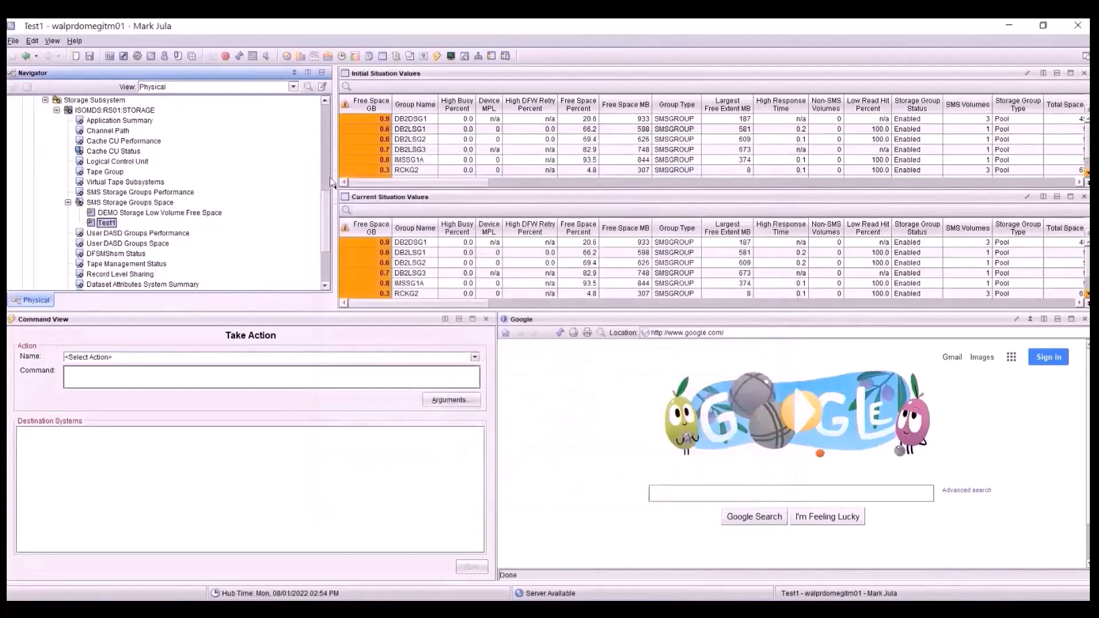
# - Return to SMS Storage Groups Space and open the new Test1 event's results to review the matching storage groups
pyautogui.click(99, 203)
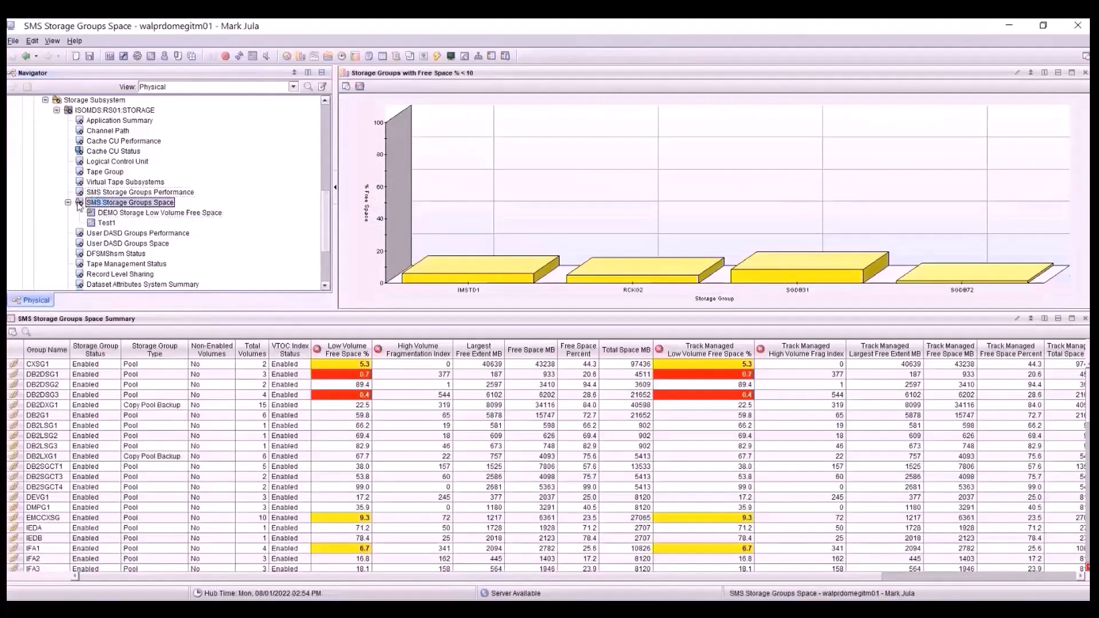
pyautogui.moveTo(79, 207)
pyautogui.moveTo(92, 224)
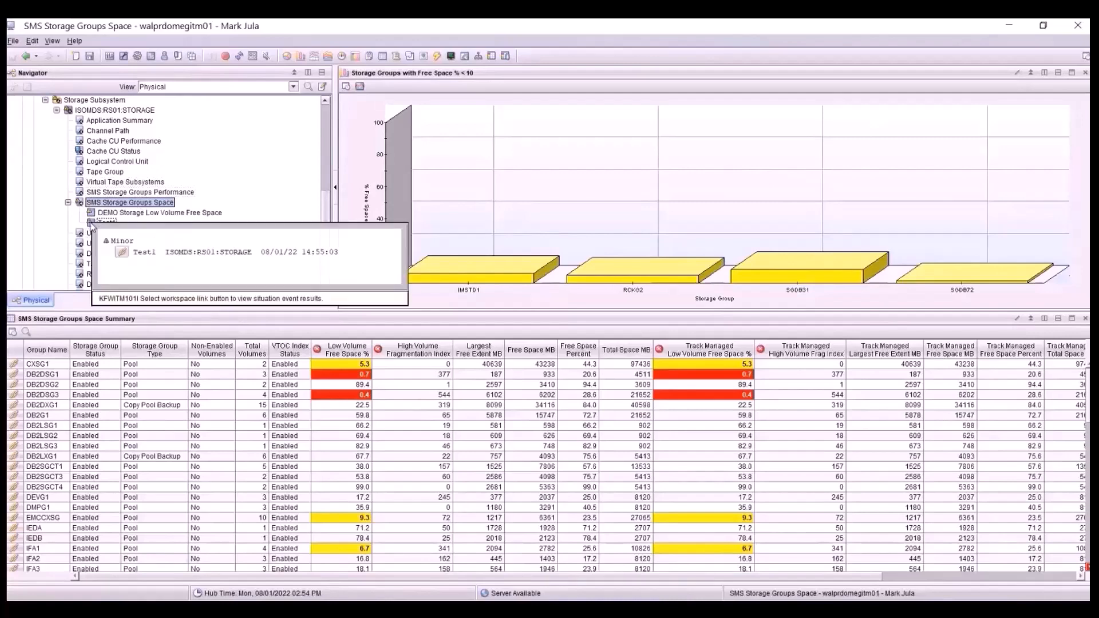
pyautogui.click(123, 253)
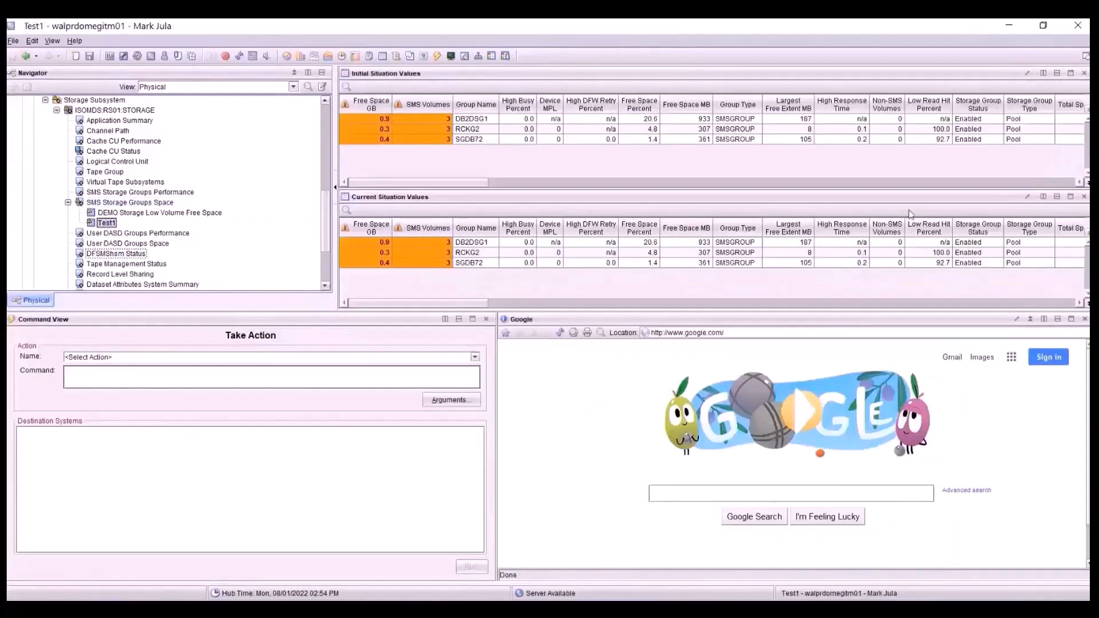
pyautogui.click(892, 118)
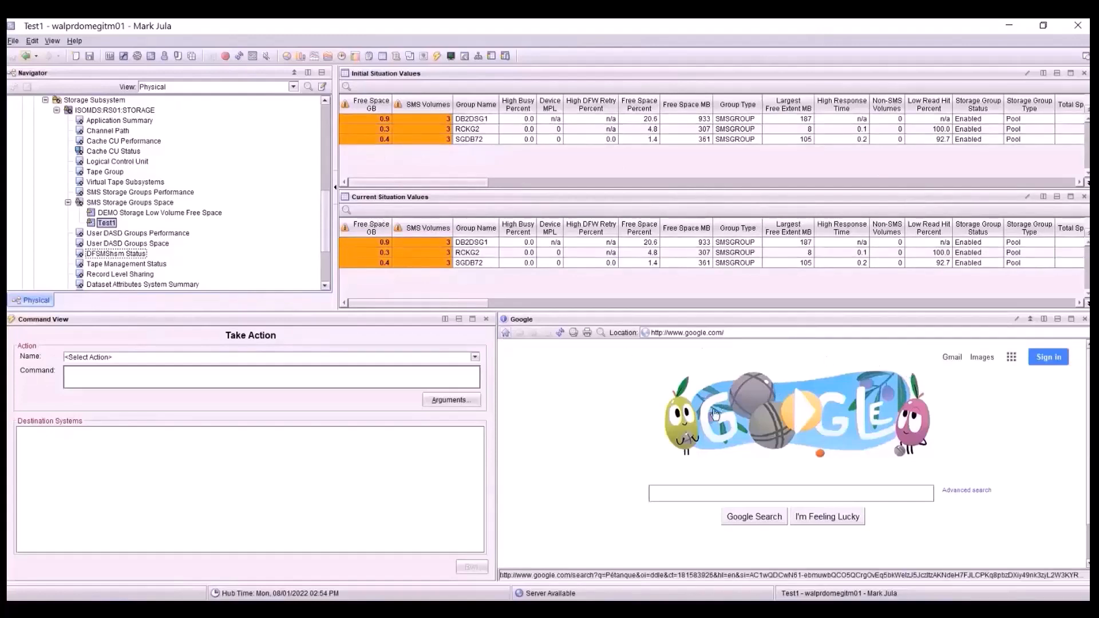
# - Search Google for ibm.com in the event workspace's expert advice page and look through the results
pyautogui.click(681, 497)
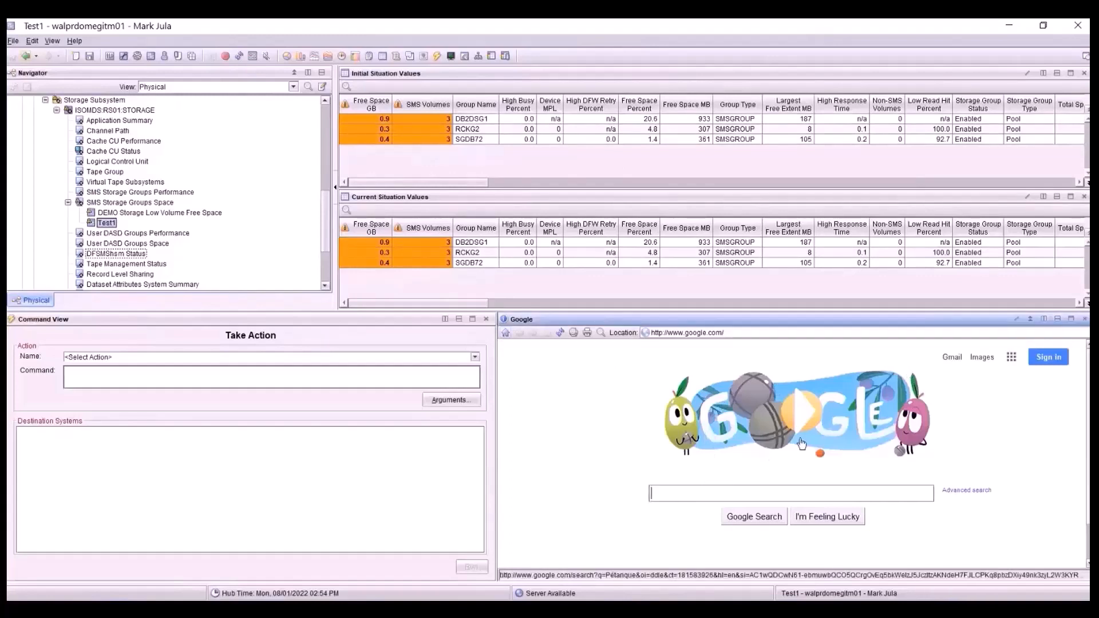
pyautogui.write('ibm.com')
pyautogui.press('Return')
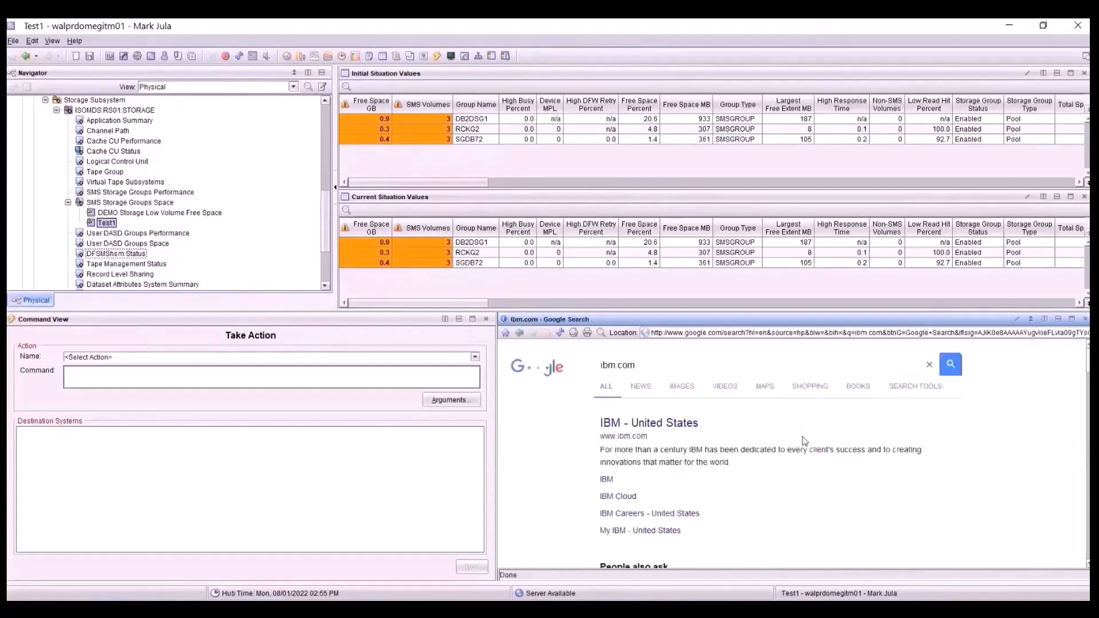
pyautogui.scroll(-3, 939, 430)
pyautogui.scroll(-4, 939, 428)
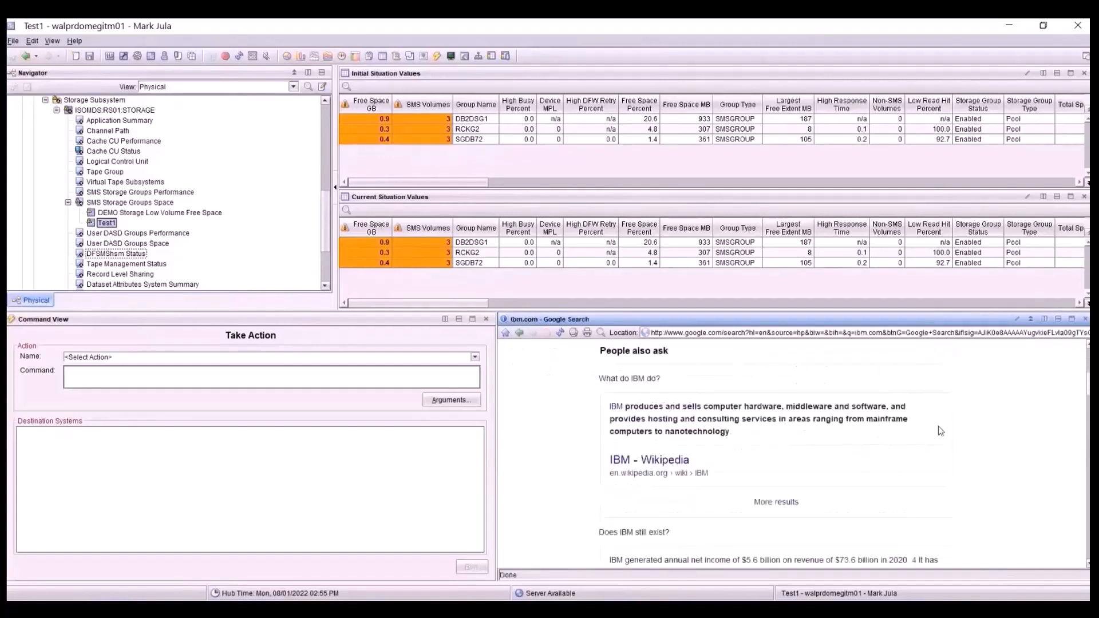
pyautogui.scroll(-4, 839, 438)
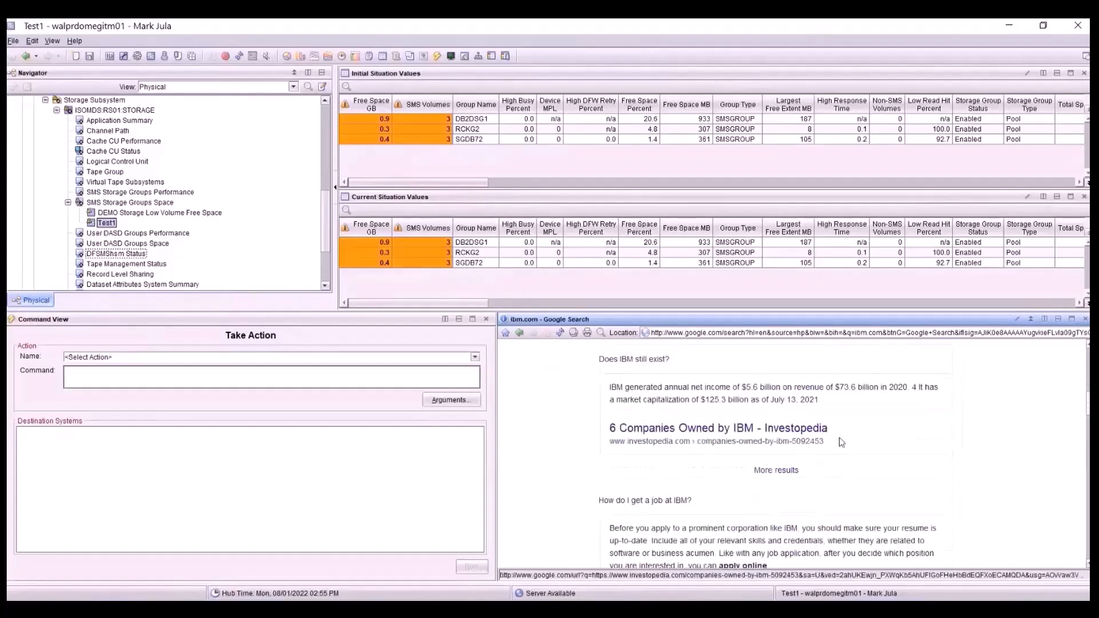
pyautogui.scroll(10, 841, 441)
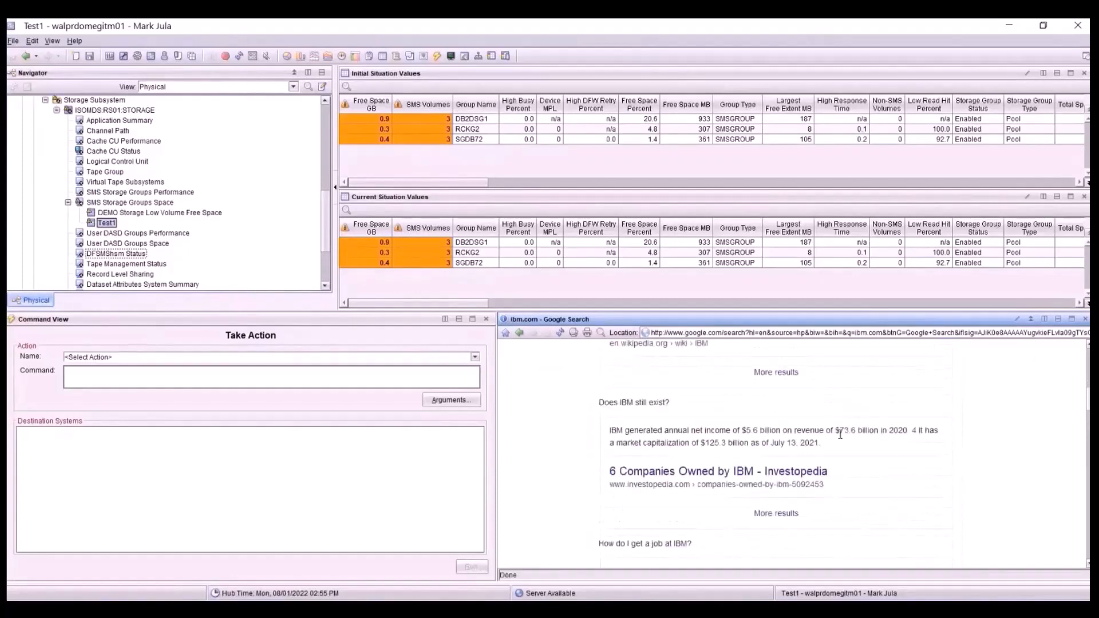
pyautogui.scroll(2, 839, 434)
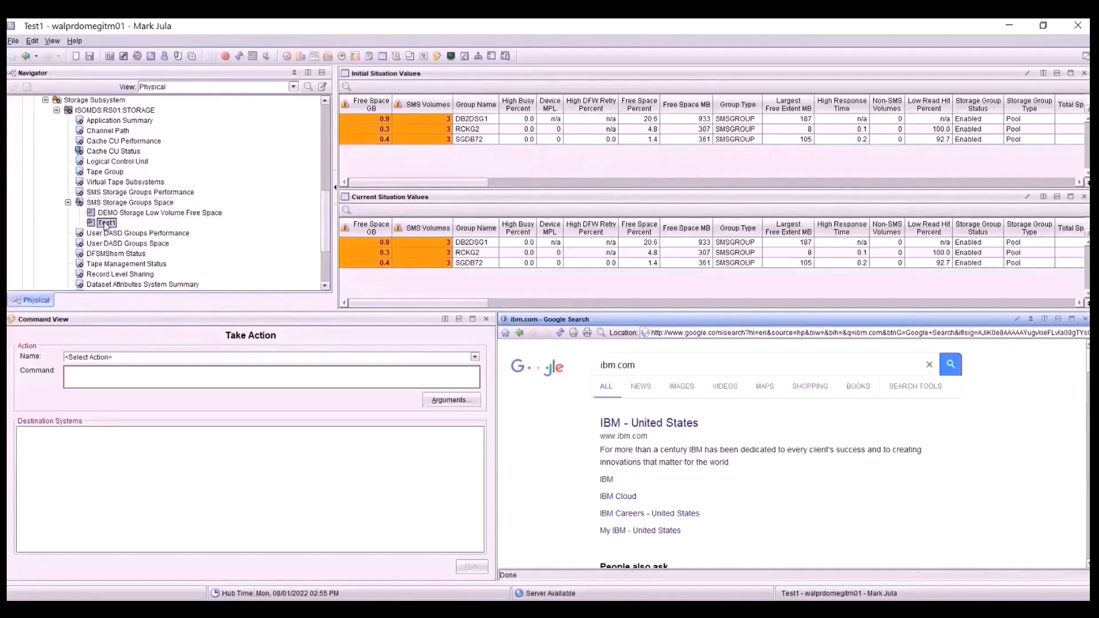
# - Check the Test1 event's summary in the Navigator and reopen its situation for editing
pyautogui.moveTo(107, 226)
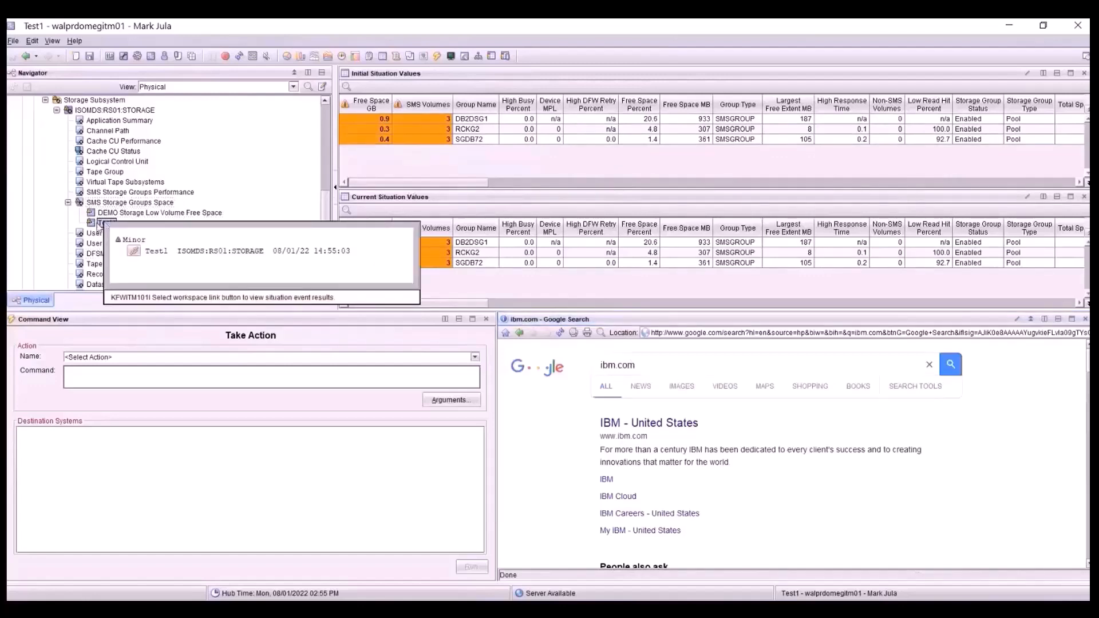
pyautogui.rightClick(110, 224)
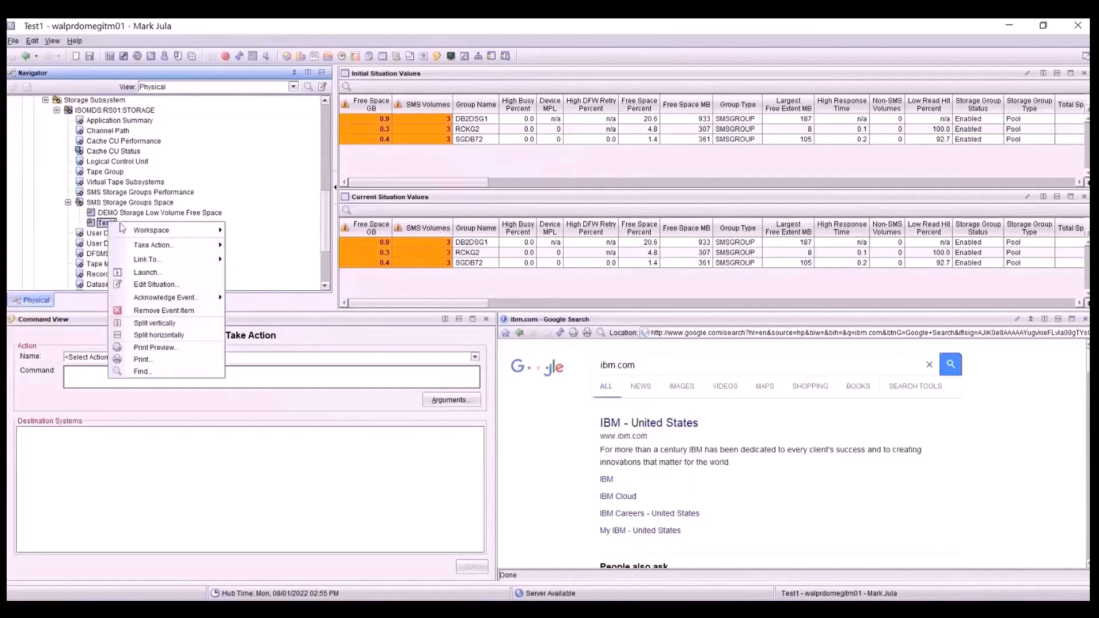
pyautogui.click(155, 285)
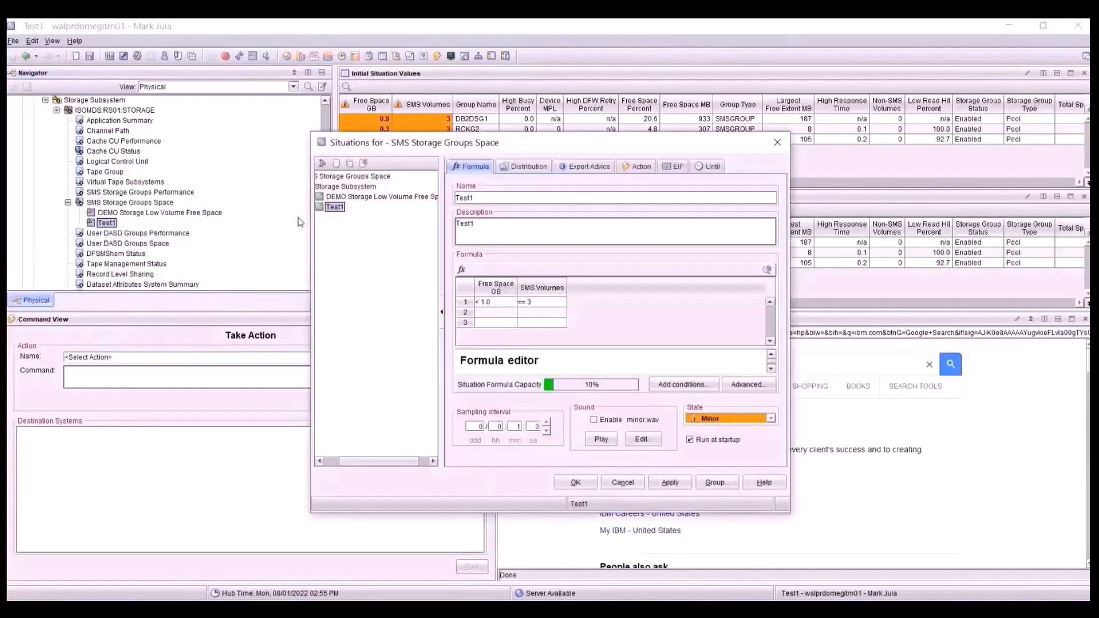
# - Delete the Test1 situation from the SMS Storage Groups Space situations, confirm the deletion and close the editor
pyautogui.rightClick(336, 210)
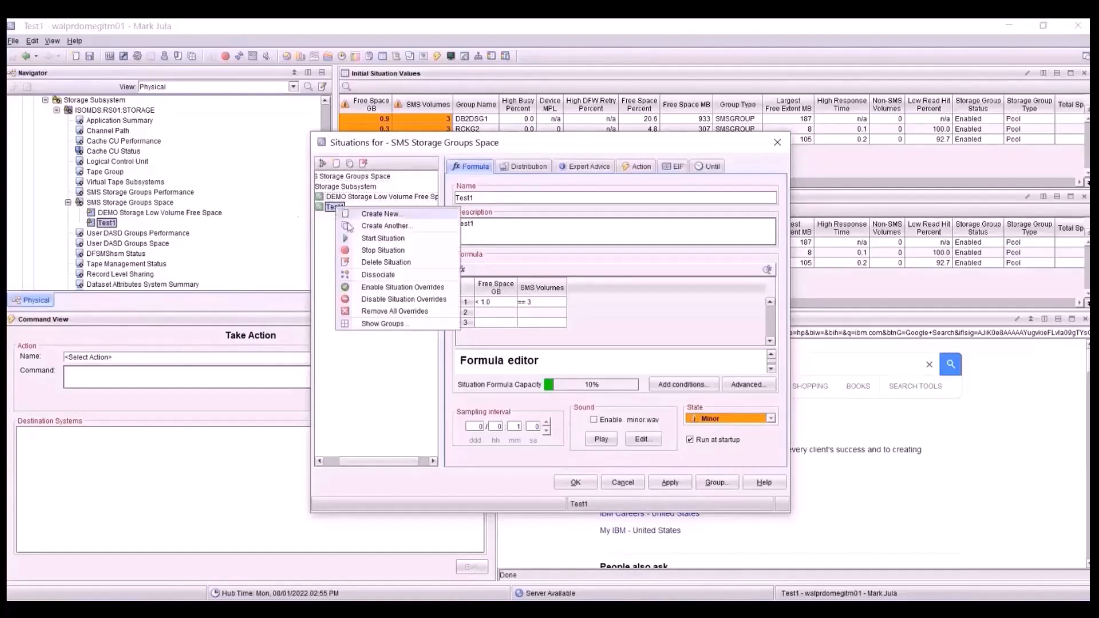
pyautogui.click(386, 262)
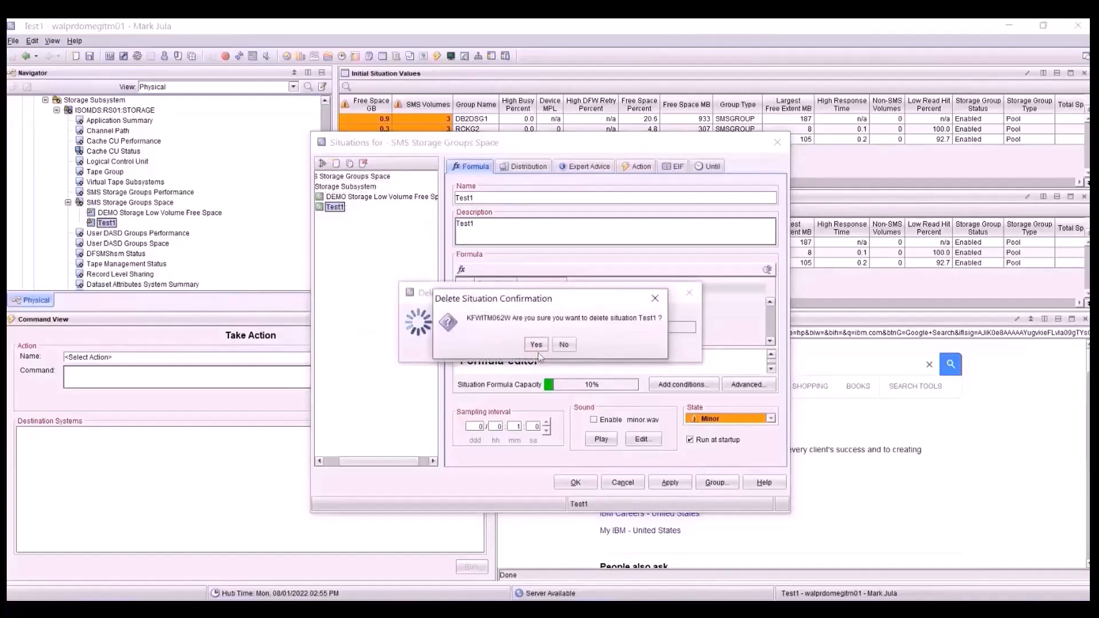
pyautogui.click(536, 345)
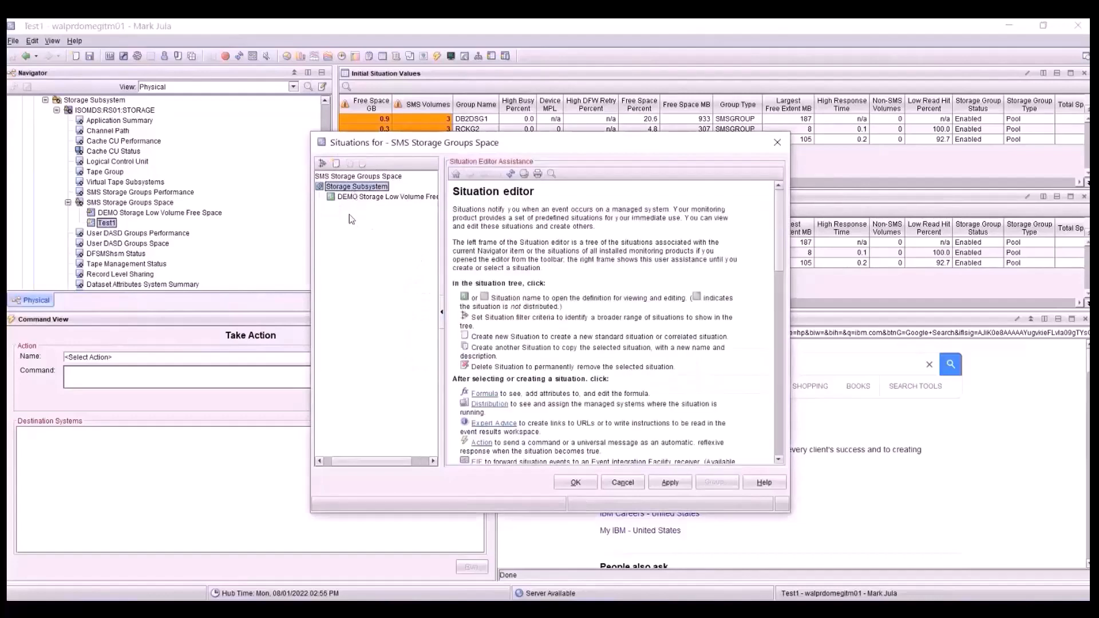
pyautogui.click(776, 144)
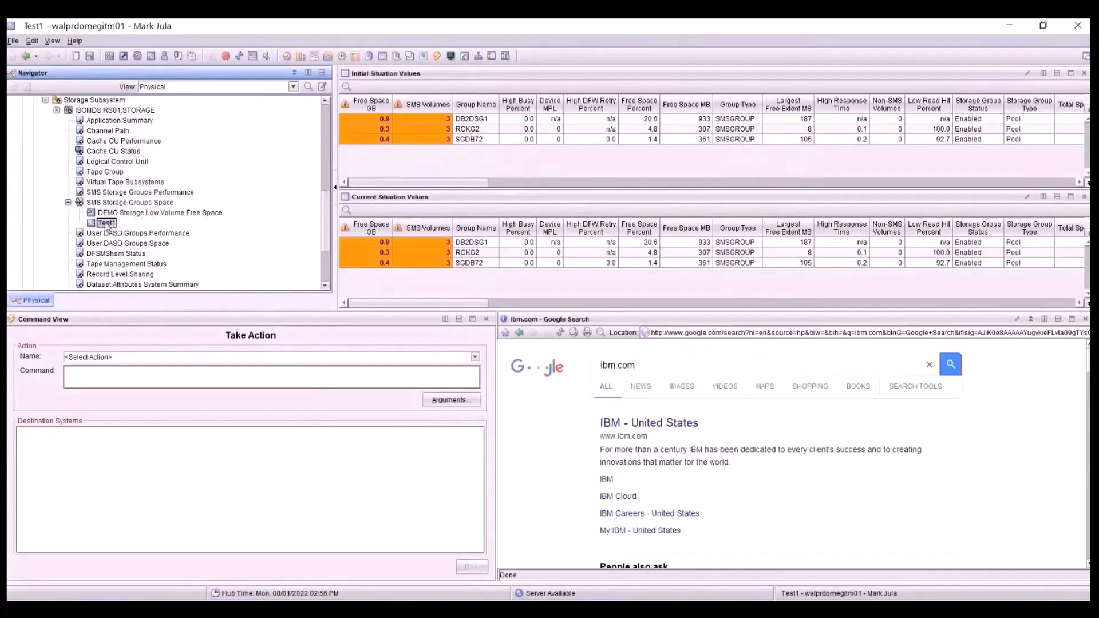
# - Remove the Test1 event item from the Navigator, check the DEMO Storage Low Volume Free Space event's results and return to SMS Storage Groups Space
pyautogui.rightClick(107, 225)
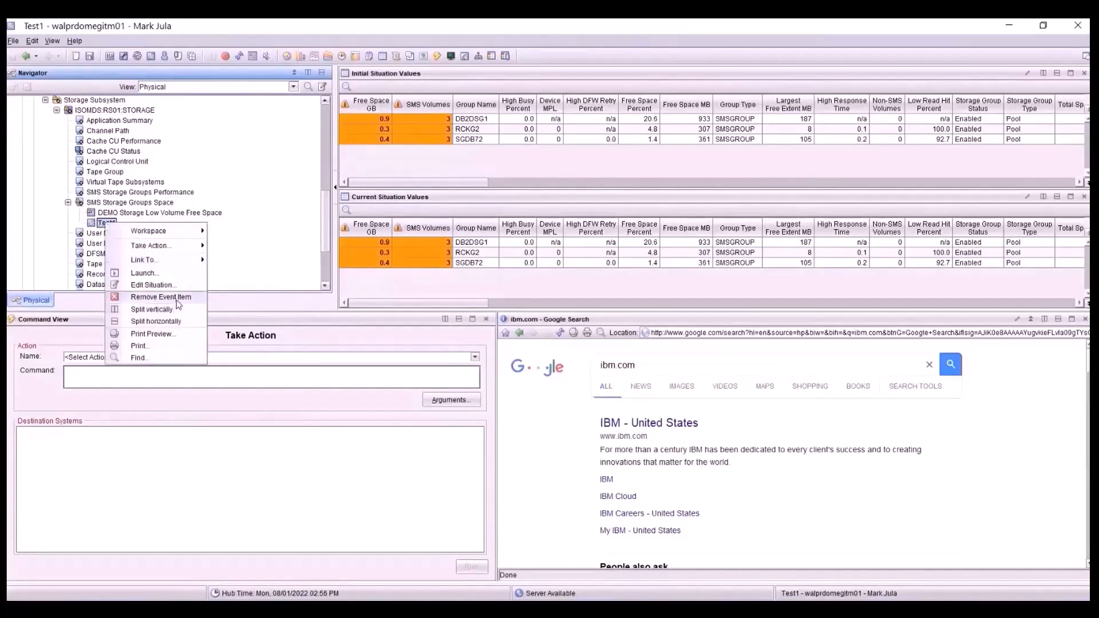
pyautogui.click(161, 297)
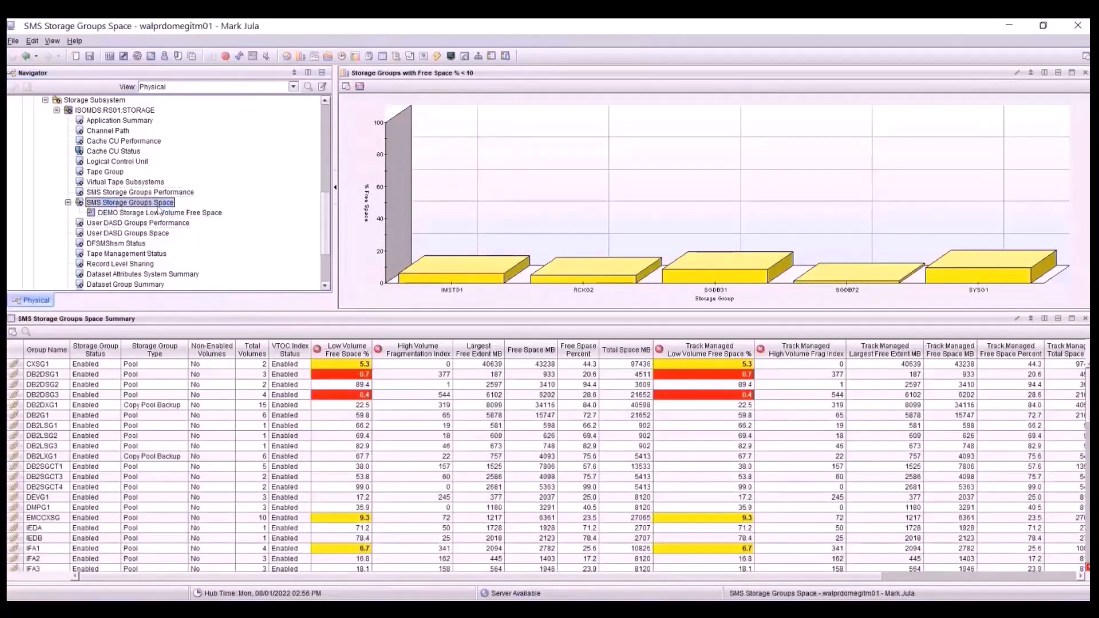
pyautogui.click(159, 212)
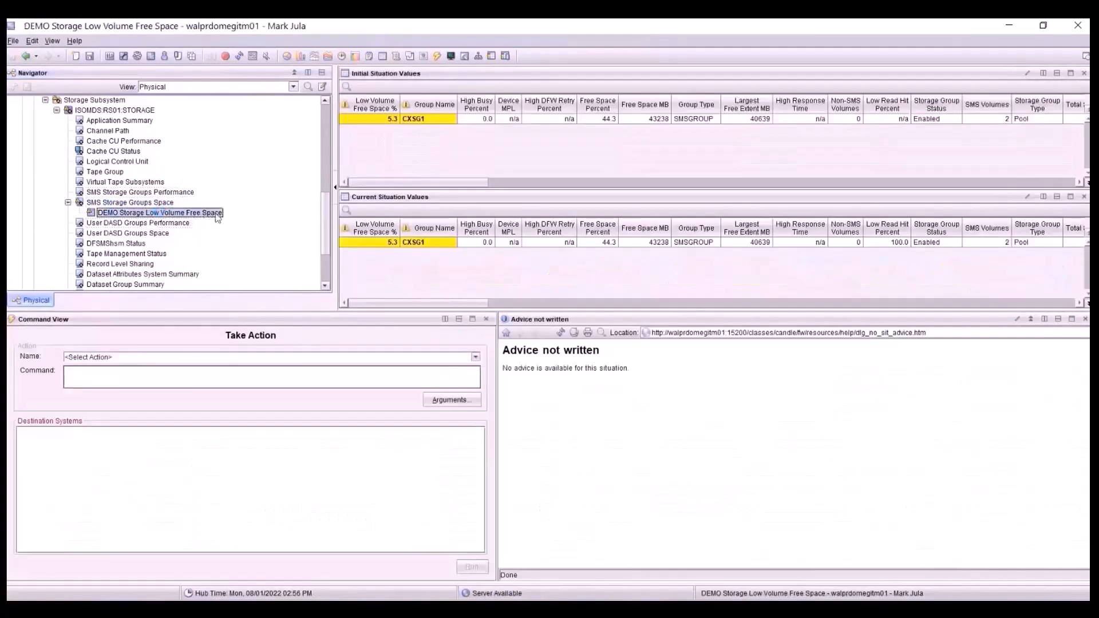
pyautogui.click(117, 202)
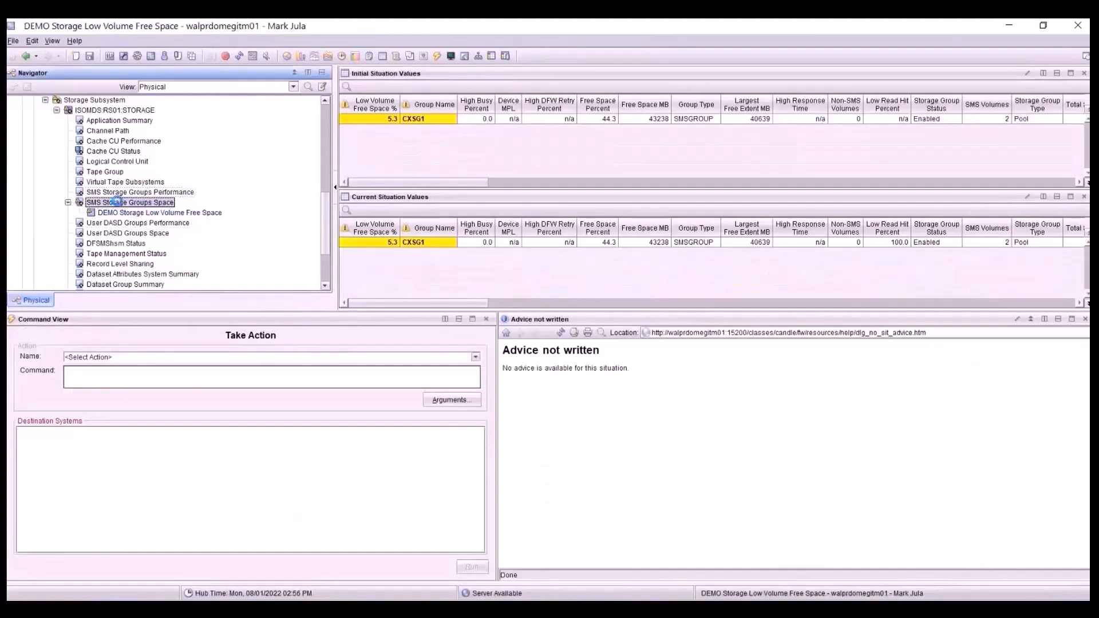